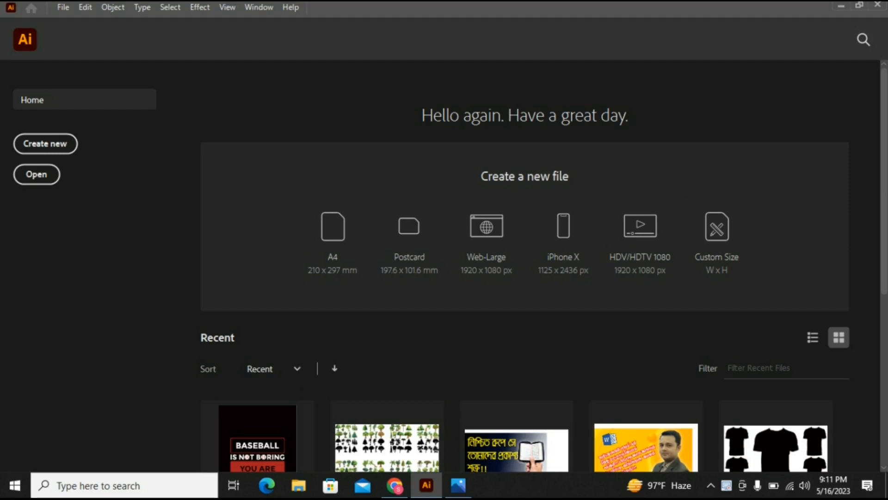
Start a new document and set its measurement unit to inches.
left_click(63, 7)
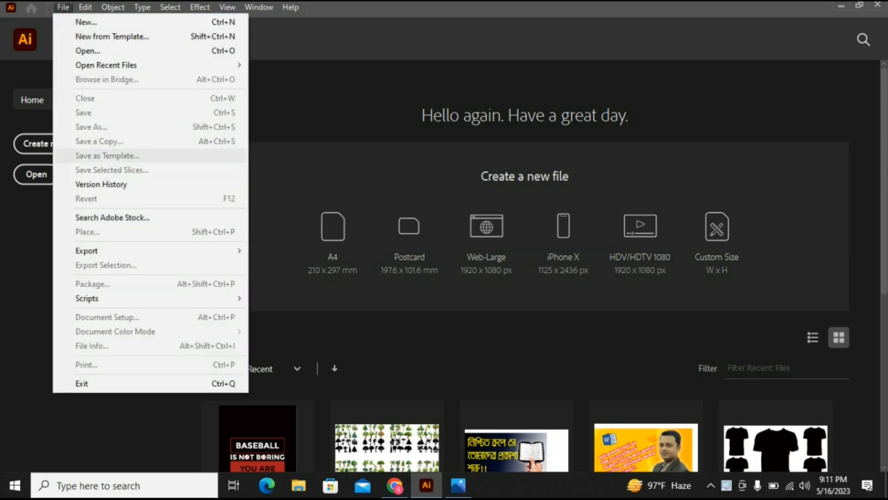
mouse_move(86, 250)
left_click(87, 22)
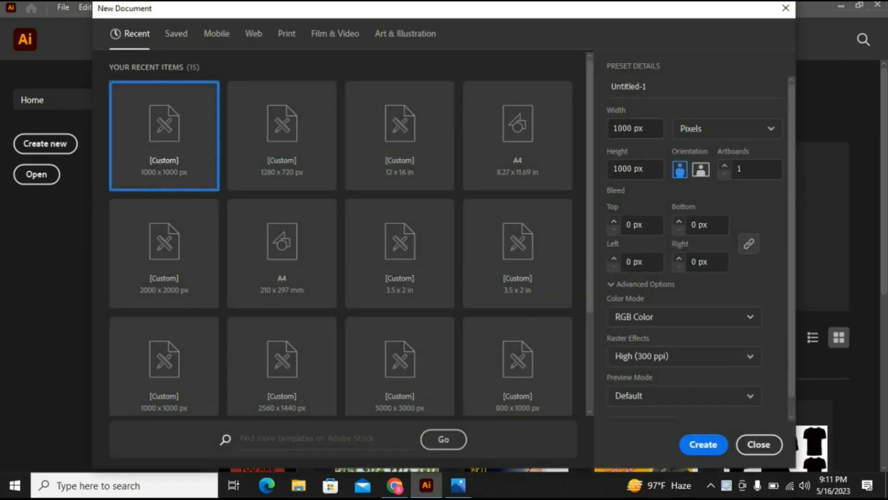
left_click(726, 128)
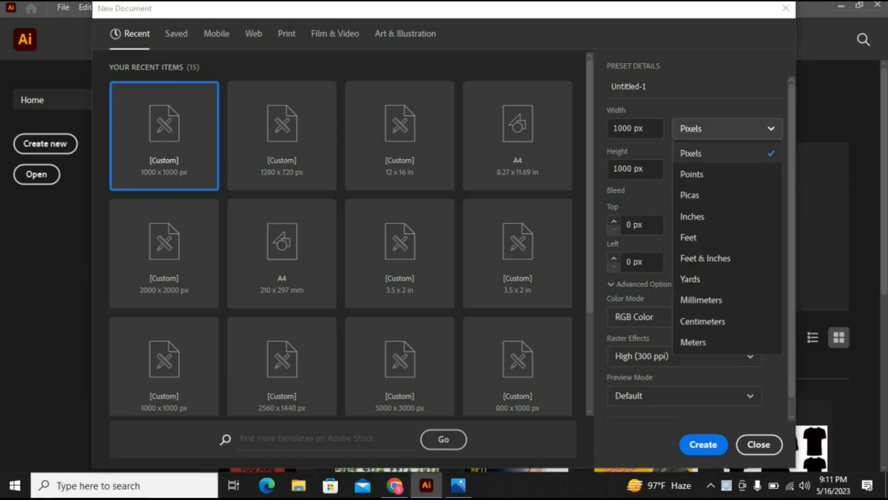
left_click(692, 216)
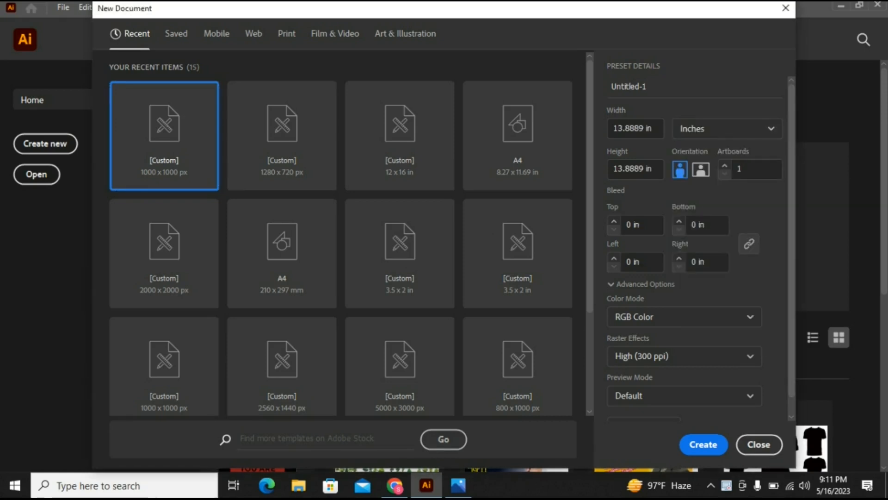
Set the new document's width to 12 in and height to 16 in.
left_click(653, 128)
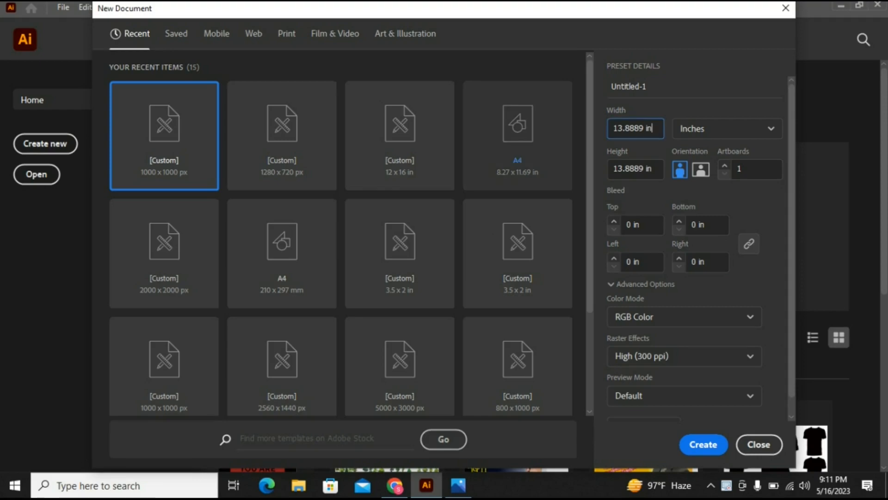
key("BackSpace")
key("BackSpace")
key("BackSpace")
key("BackSpace")
key("BackSpace")
key("BackSpace")
key("BackSpace")
key("BackSpace")
key("Tab")
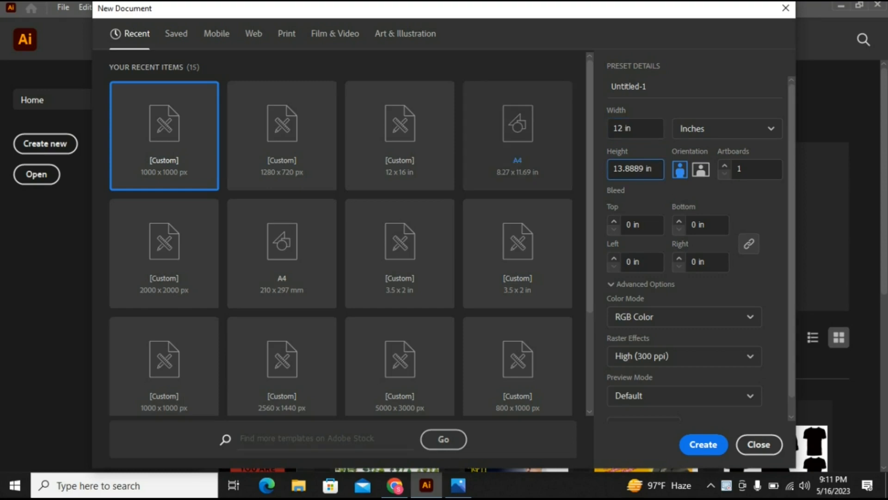
key("BackSpace")
key("BackSpace")
key("BackSpace")
key("BackSpace")
key("BackSpace")
key("BackSpace")
key("BackSpace")
key("BackSpace")
key("BackSpace")
key("BackSpace")
type("1")
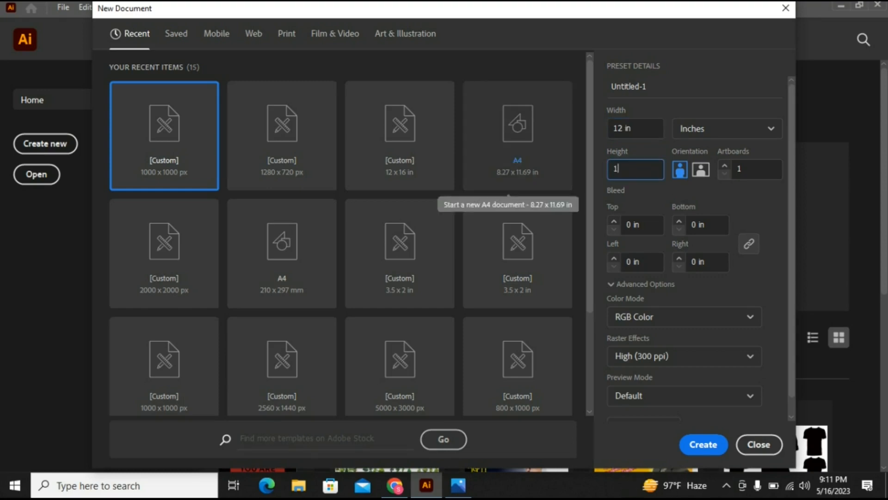
type("6")
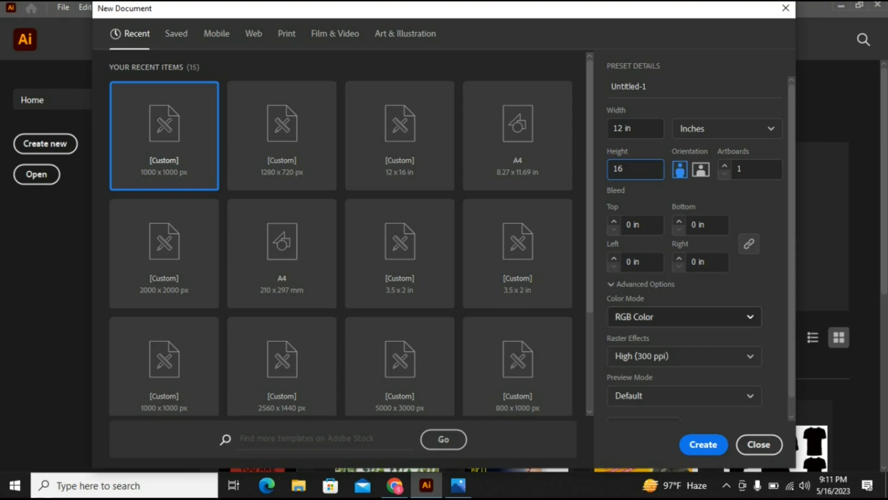
Choose CMYK Color as the color mode and create the document.
left_click(685, 316)
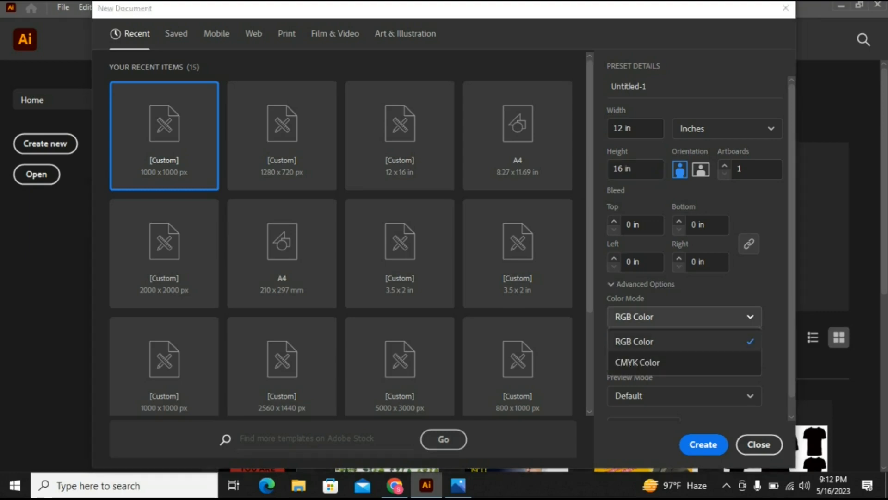
left_click(637, 362)
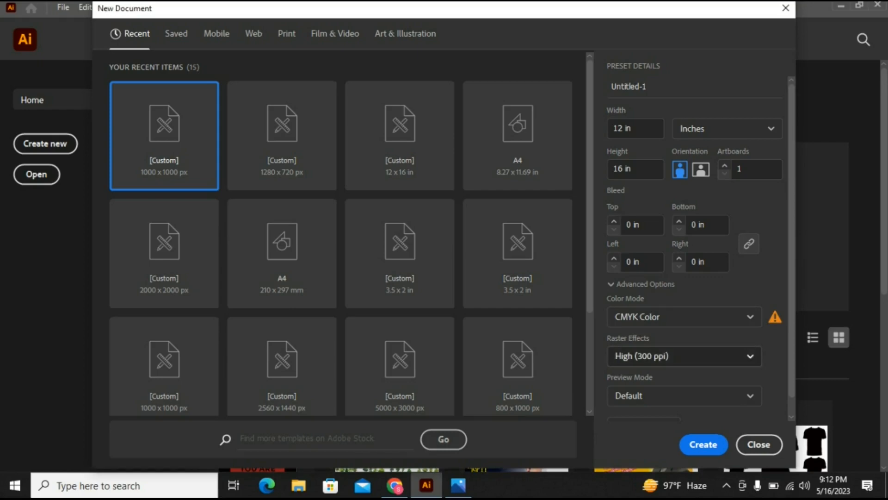
left_click(758, 444)
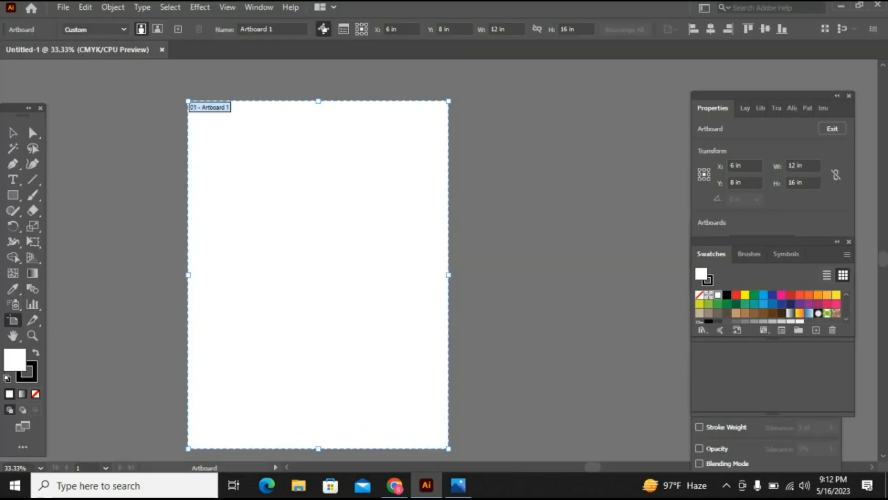
Draw a 12 by 16 in rectangle covering the whole artboard, with no stroke and a black fill.
key("m")
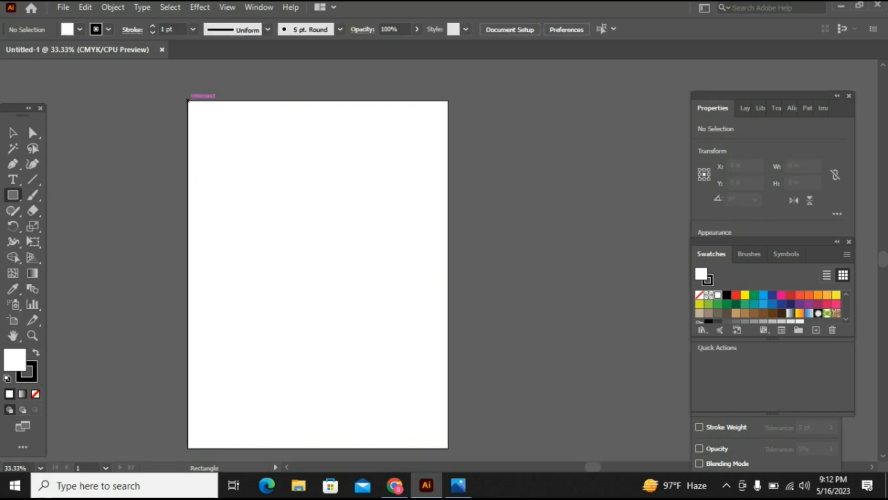
left_click_drag(188, 101, 448, 447)
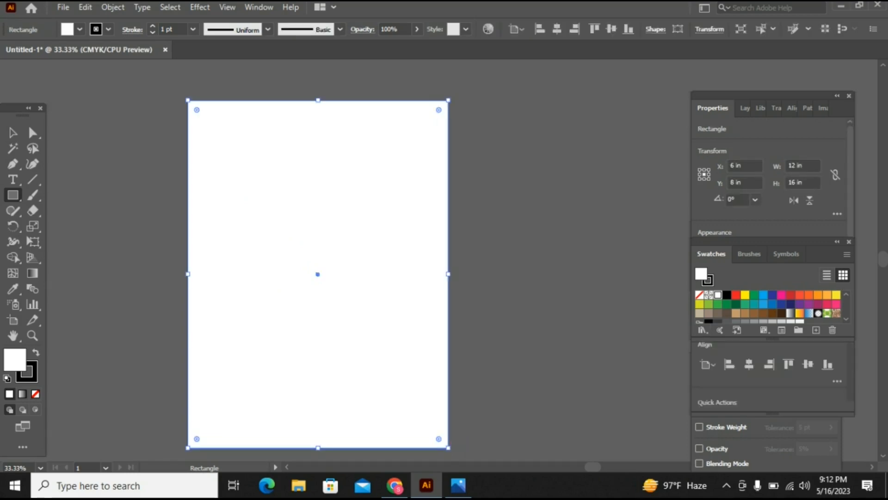
left_click(712, 108)
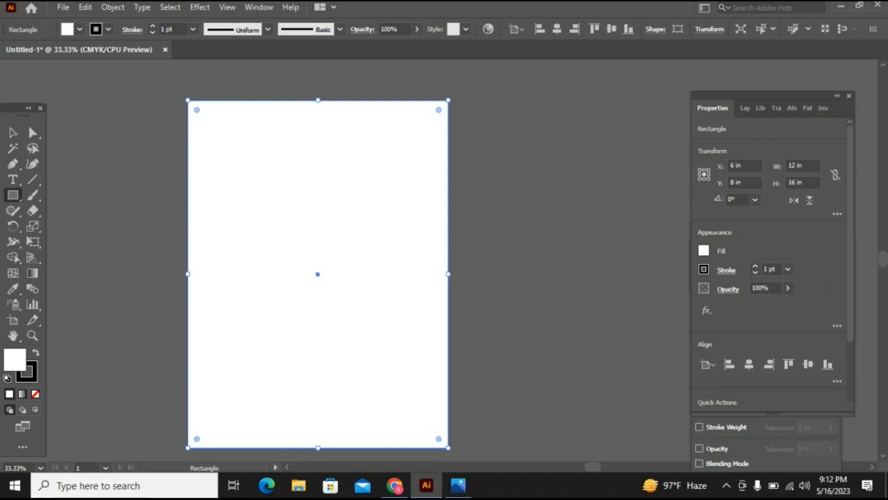
left_click(703, 269)
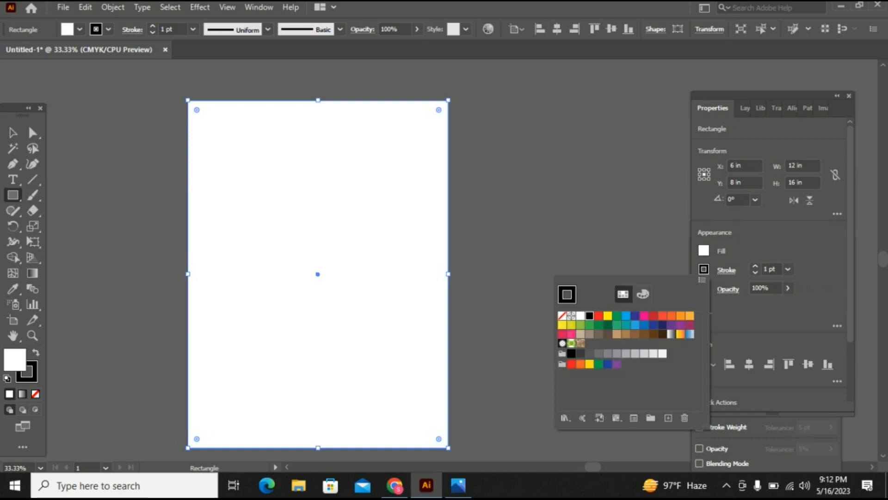
left_click(562, 315)
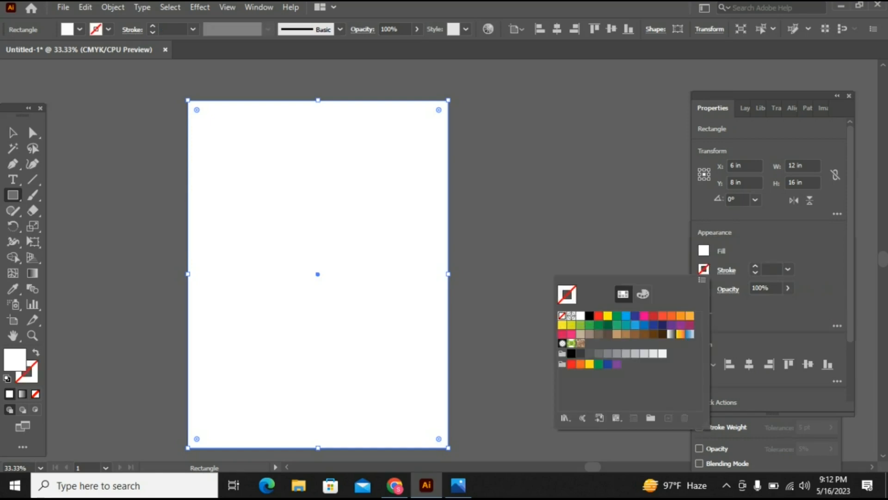
left_click(704, 250)
left_click(703, 250)
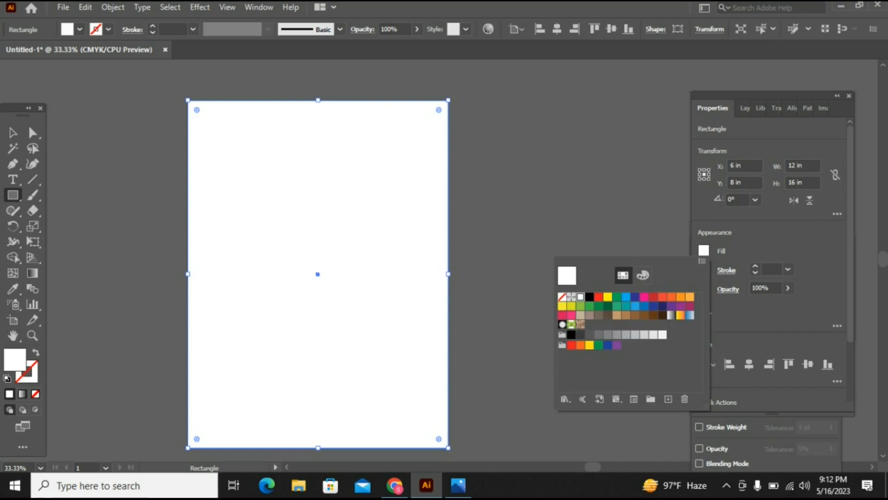
left_click(590, 296)
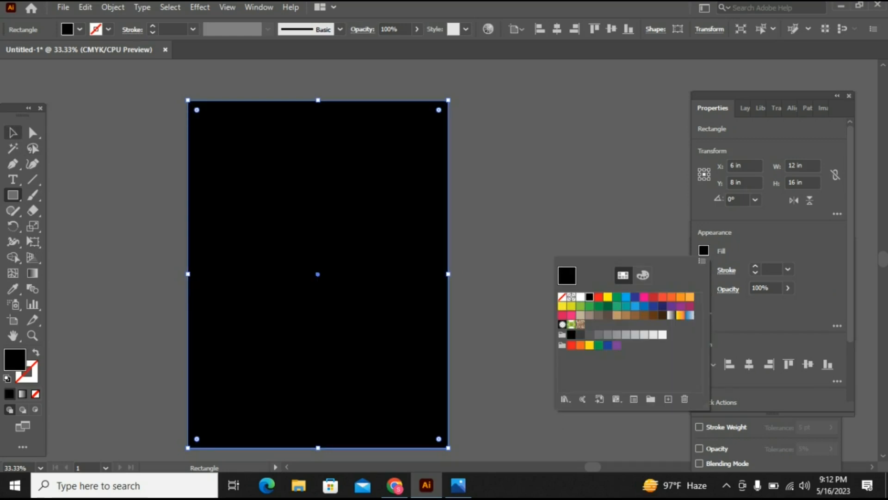
left_click(13, 132)
left_click(13, 133)
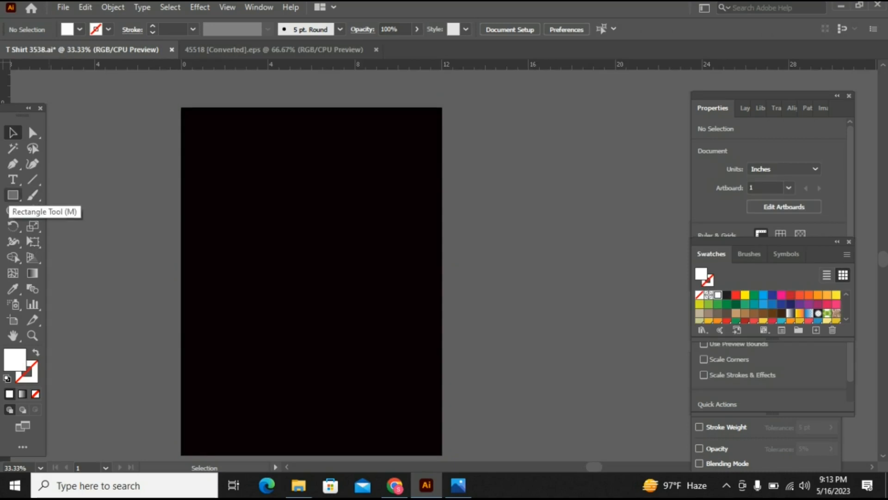
Create a three-sided polygon with a 0.6944 in radius beside the black artboard.
right_click(13, 195)
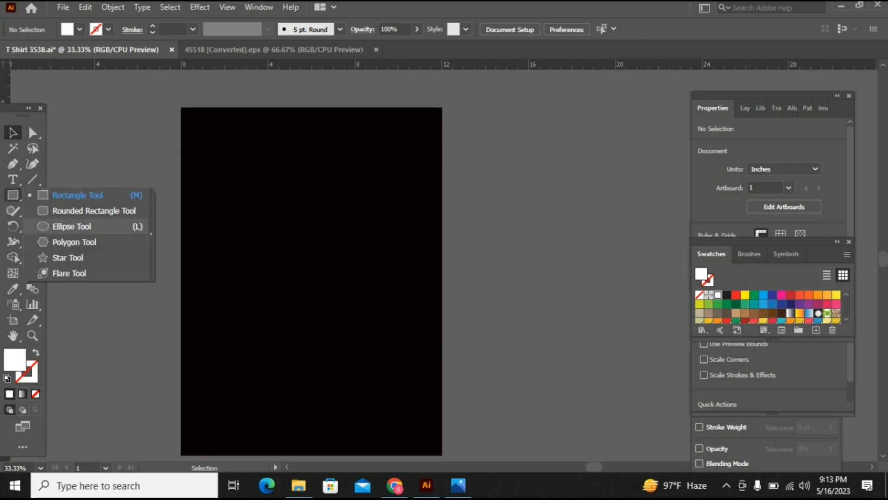
left_click(74, 242)
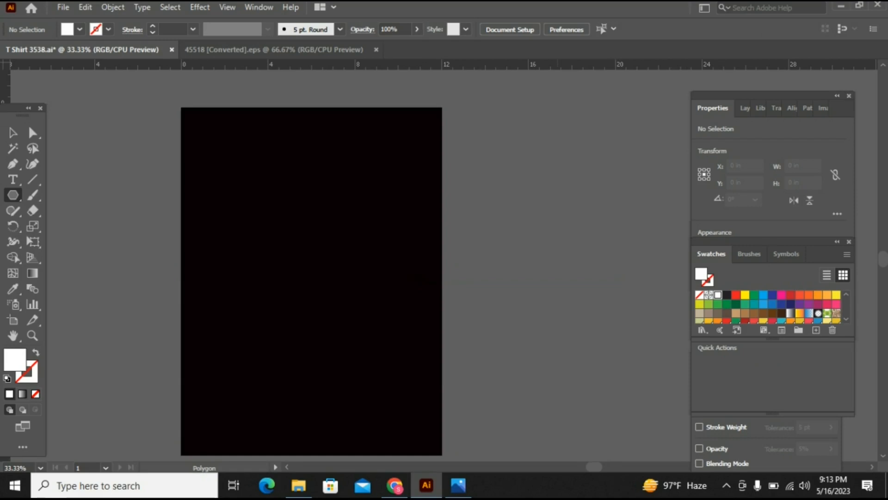
left_click(559, 279)
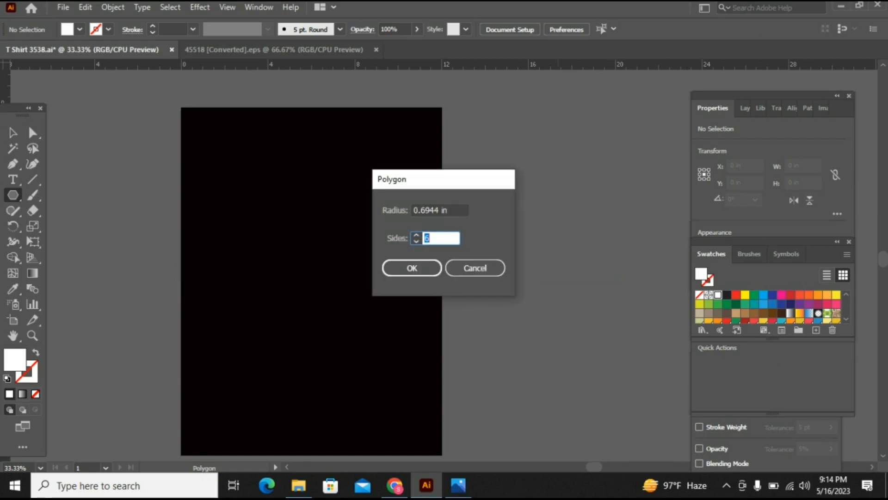
type("3")
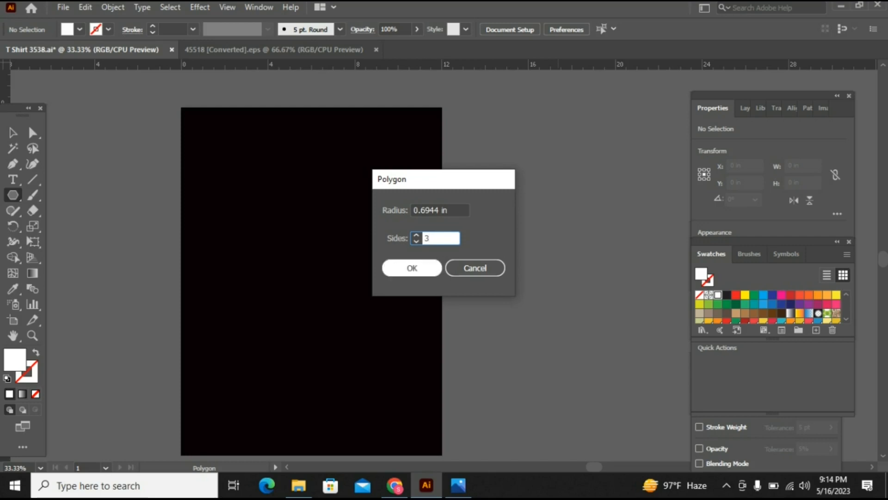
left_click(412, 267)
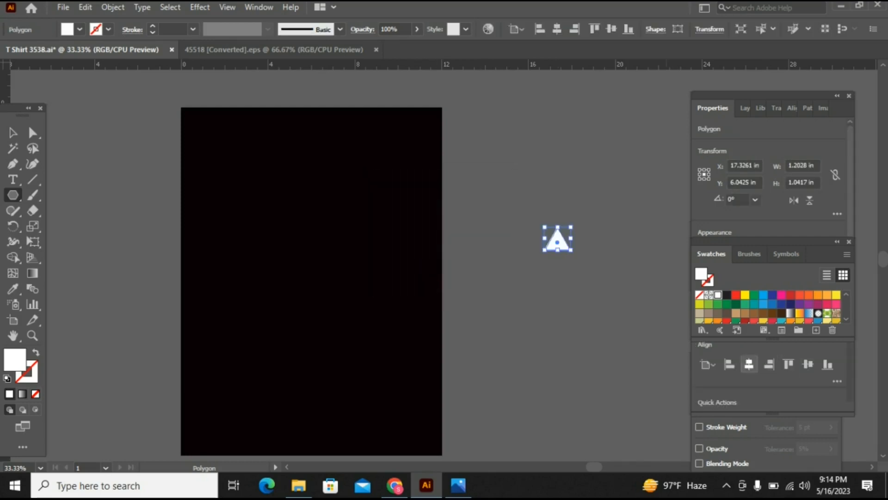
Center the white triangle on the artboard and enlarge it to about 7.23 by 6.26 in.
left_click(750, 364)
left_click(808, 364)
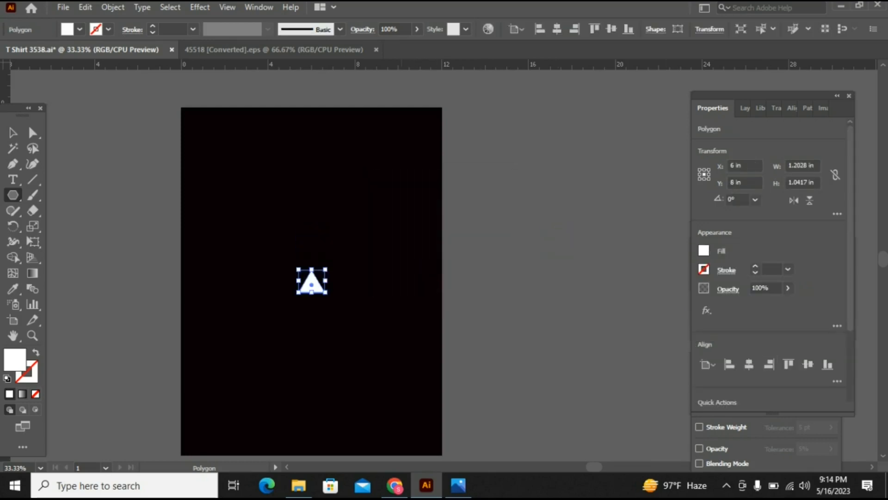
left_click_drag(312, 285, 390, 330)
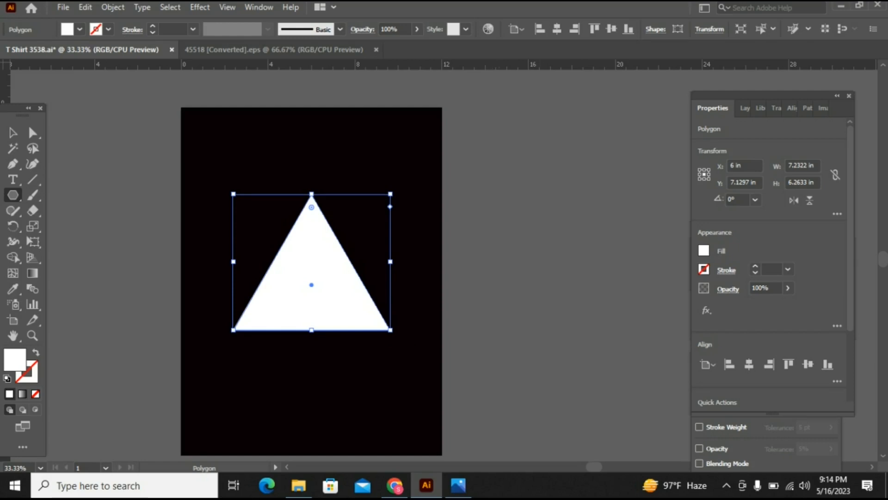
Draw a rectangle about 10.62 by 7.71 in over the triangle and center it horizontally on the artboard.
left_click_drag(13, 195, 69, 192)
left_click_drag(199, 223, 430, 390)
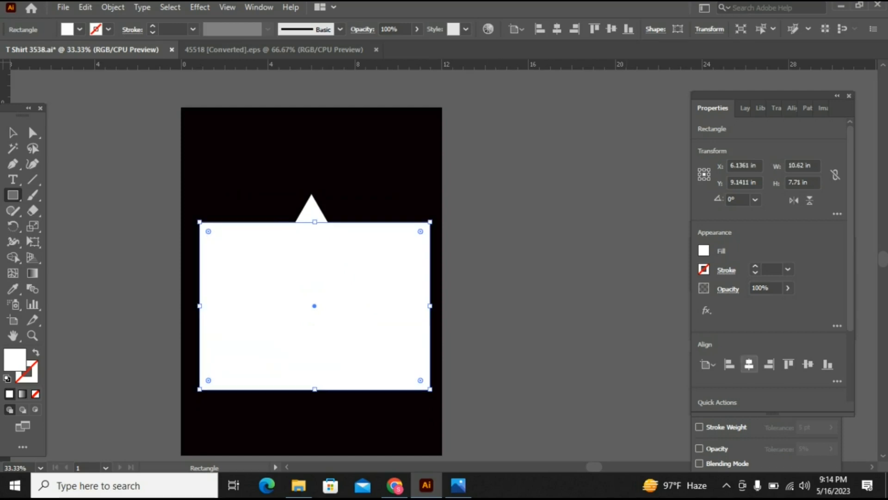
left_click(749, 364)
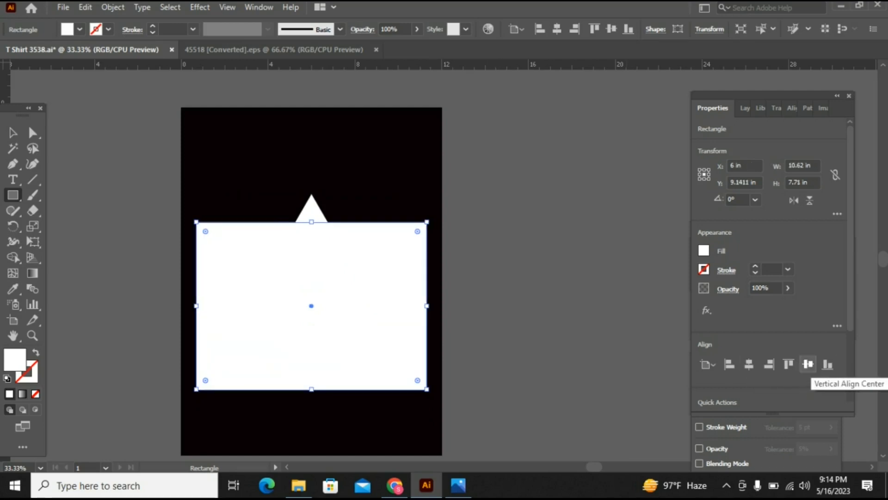
Remove the new rectangle's fill and give it a 5 pt stroke.
left_click(704, 250)
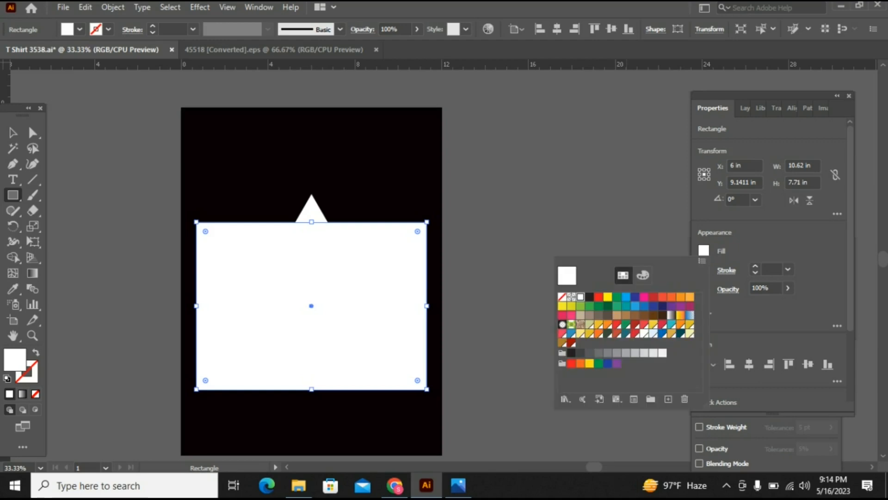
left_click(562, 297)
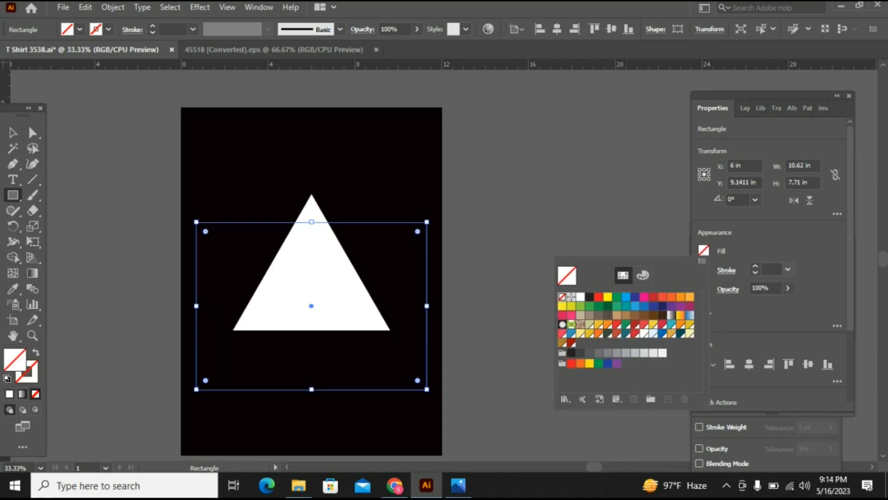
left_click(788, 269)
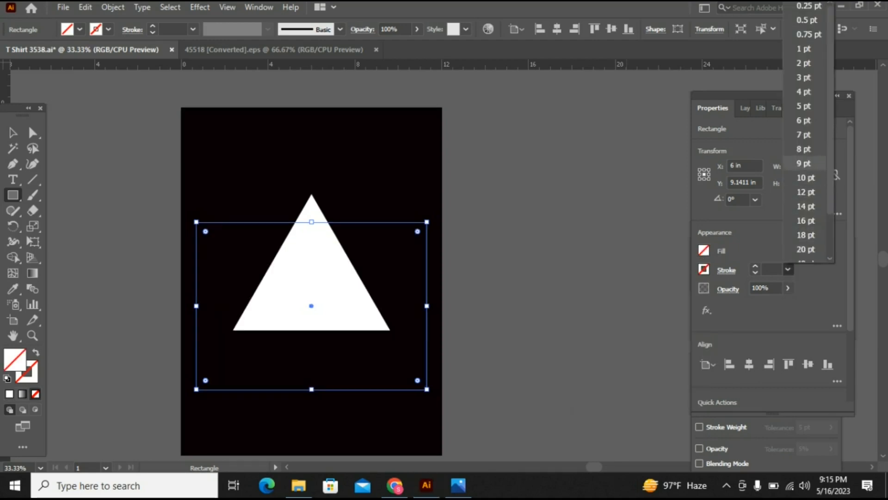
left_click(803, 106)
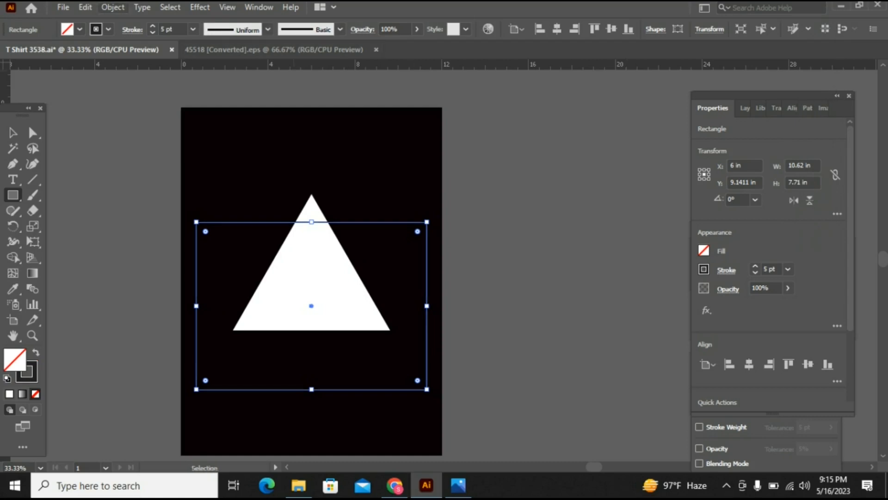
Expand the rectangle's fill and stroke, and recolor the resulting frame with the triangle's white using the Eyedropper.
left_click(112, 7)
left_click(168, 157)
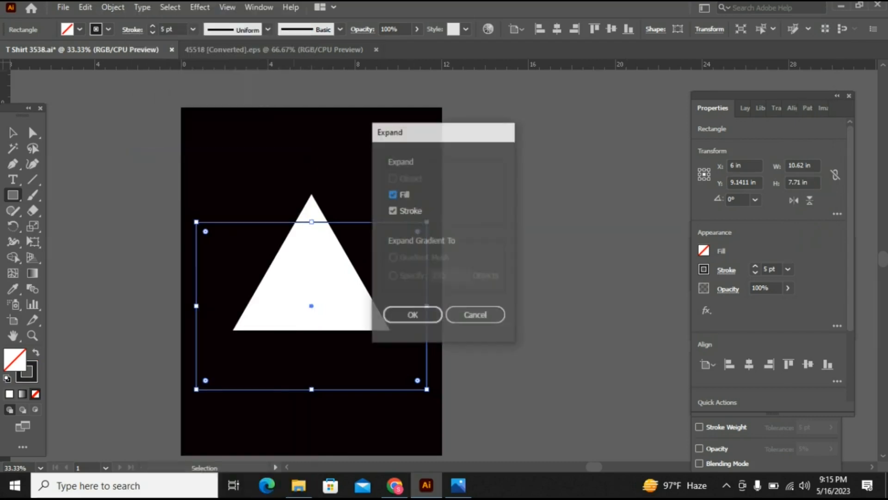
left_click(413, 315)
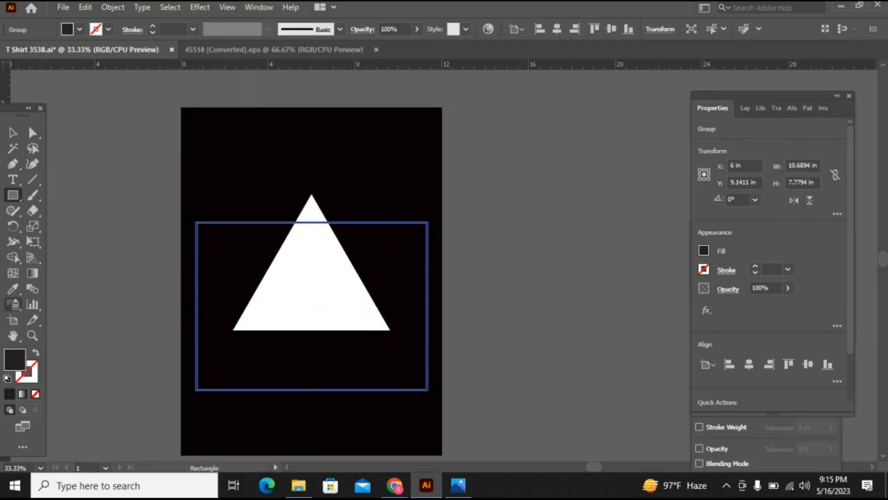
left_click(12, 289)
left_click(342, 259)
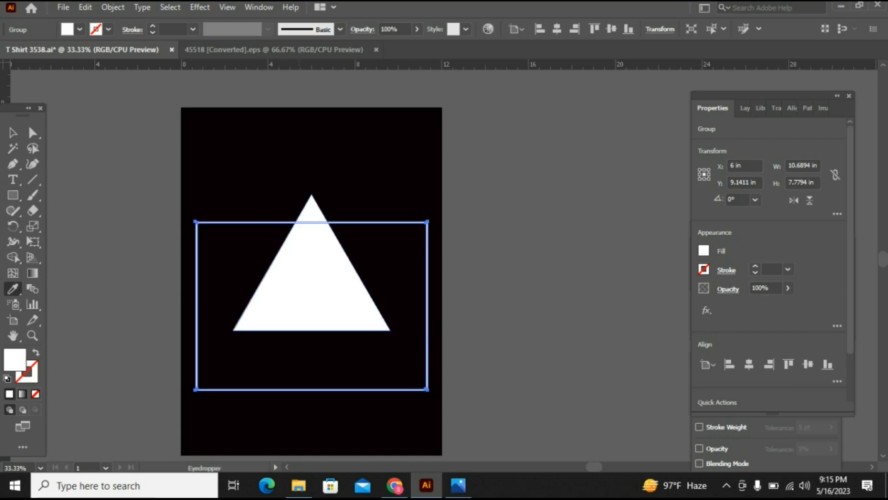
Trim off the triangle's tip above the frame's upper edge with the Shape Builder.
left_click(13, 133)
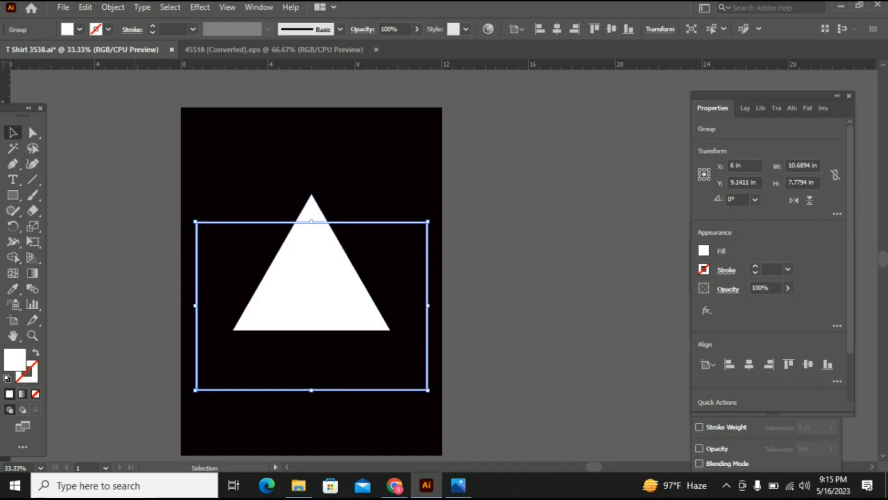
key("ctrl+shift+a")
left_click_drag(149, 183, 479, 438)
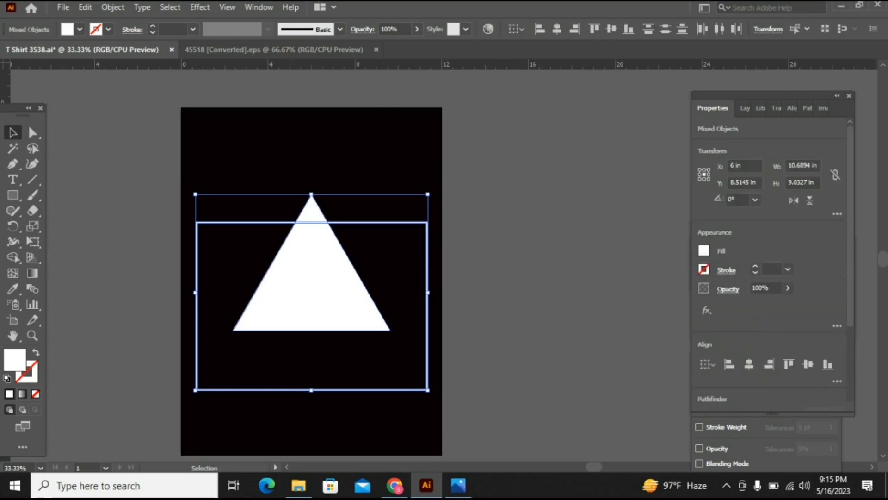
left_click(13, 257)
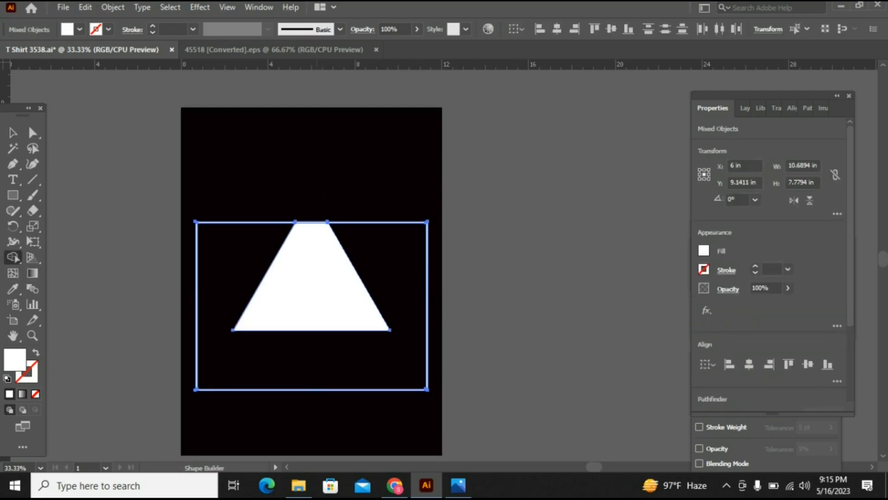
left_click(311, 206, "alt")
left_click(13, 133)
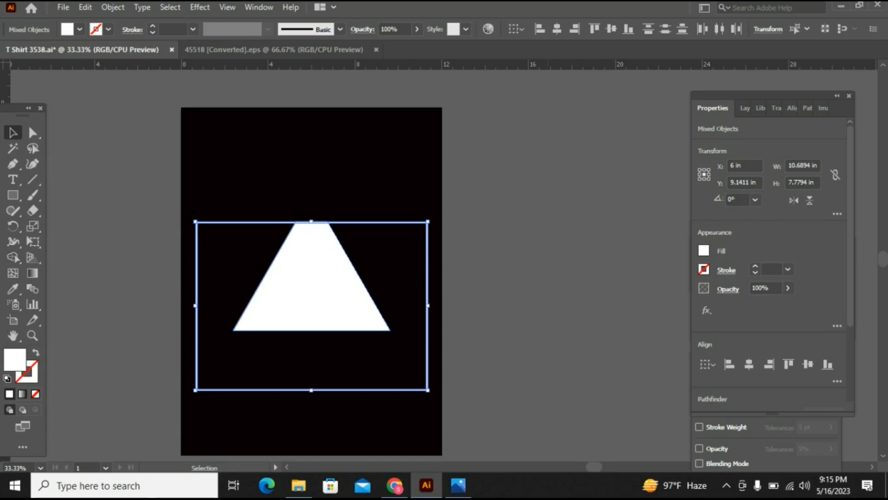
left_click(511, 223)
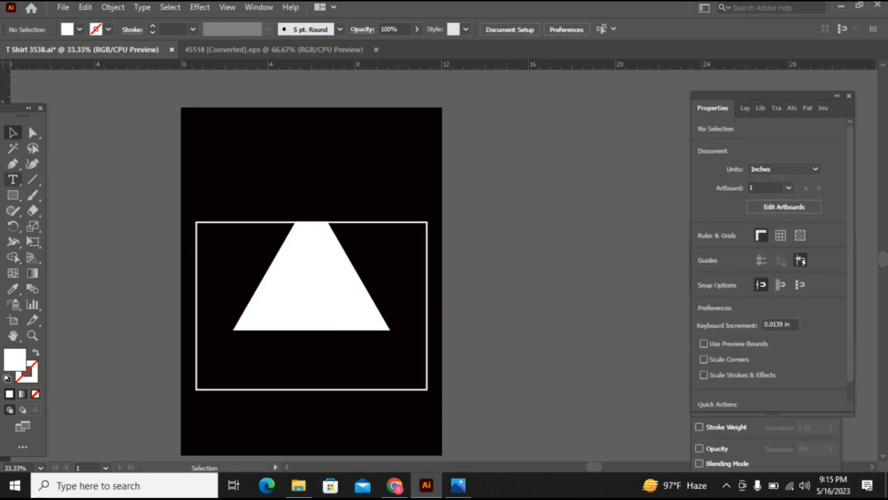
Add the text "California" at 72 pt on the empty canvas beside the artboard.
left_click(13, 179)
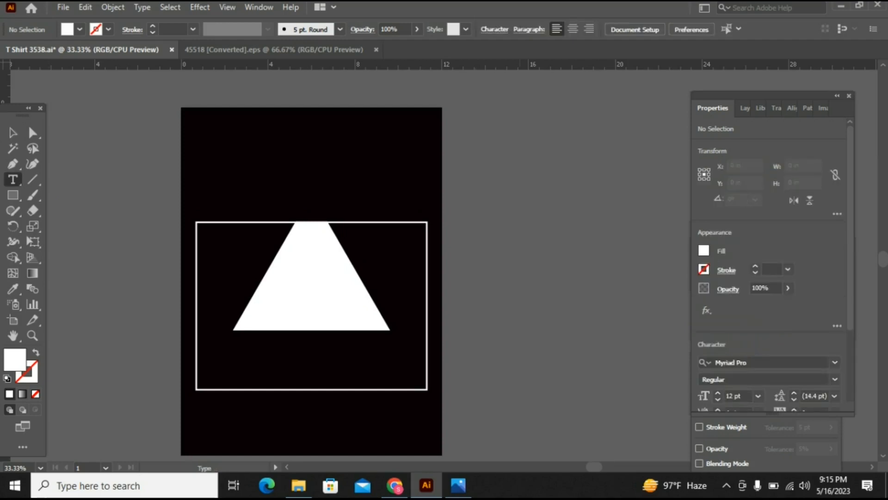
left_click(519, 263)
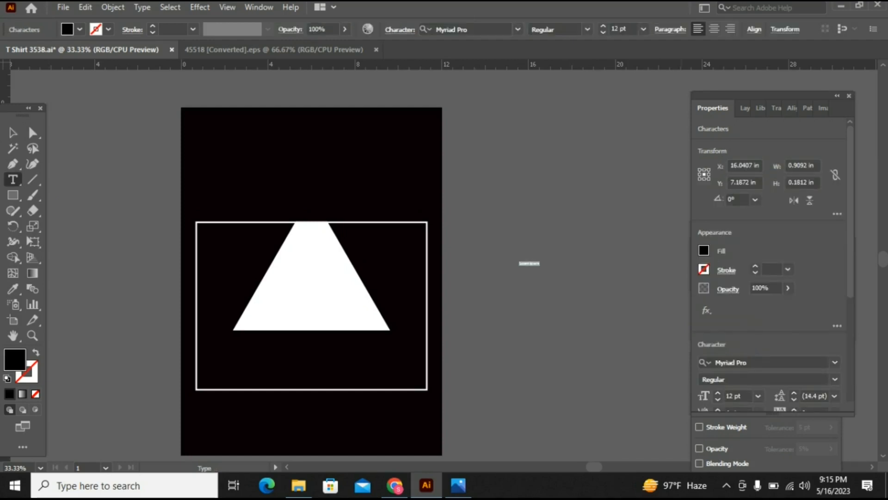
left_click(757, 395)
left_click(772, 365)
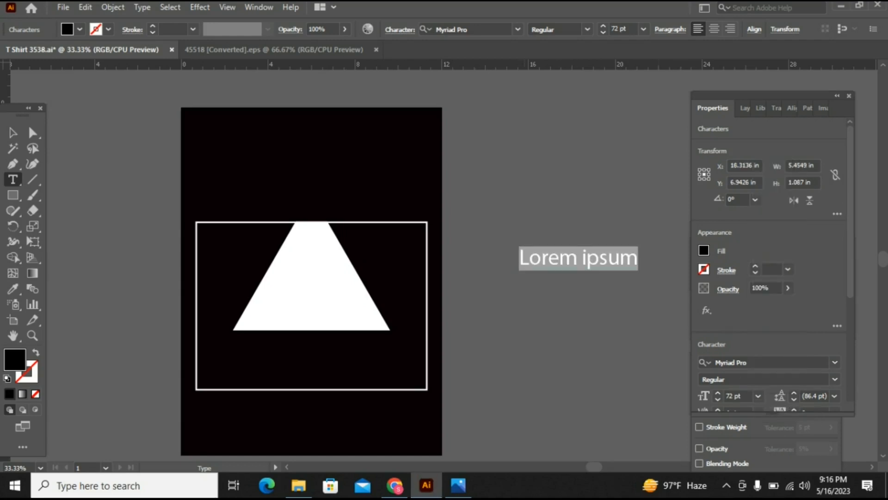
left_click(632, 259)
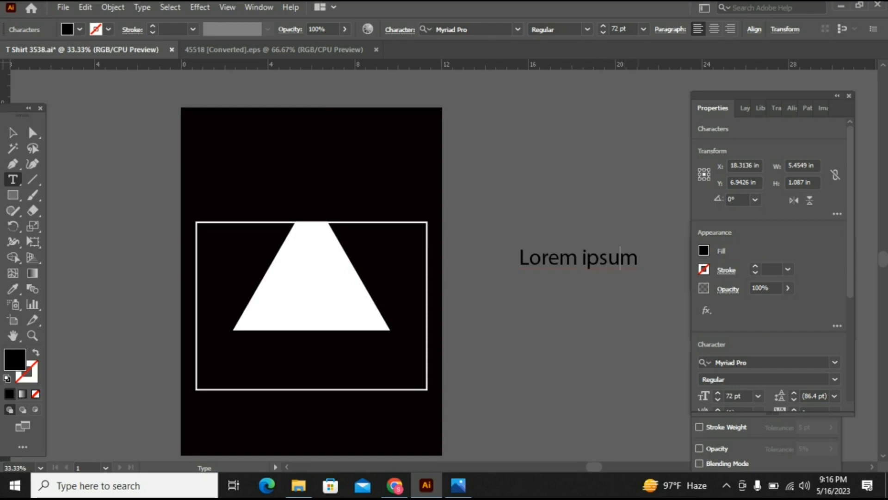
key("Delete")
key("ctrl+BackSpace")
key("ctrl+BackSpace")
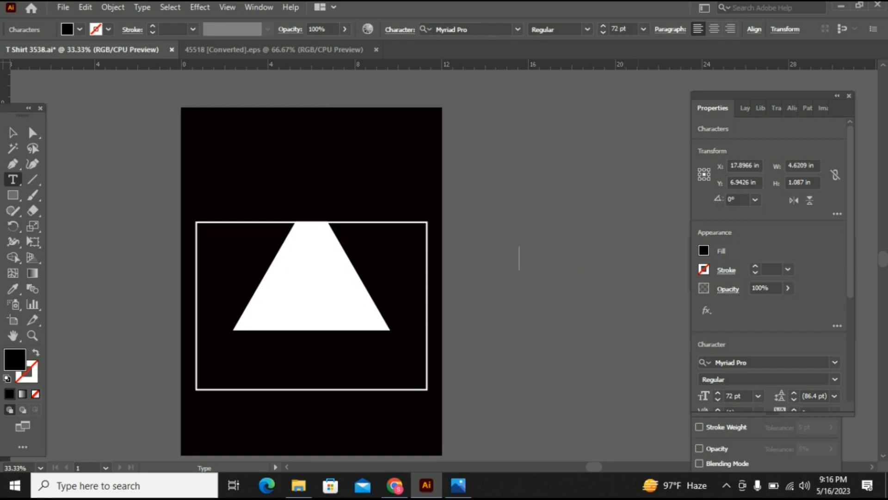
type("California")
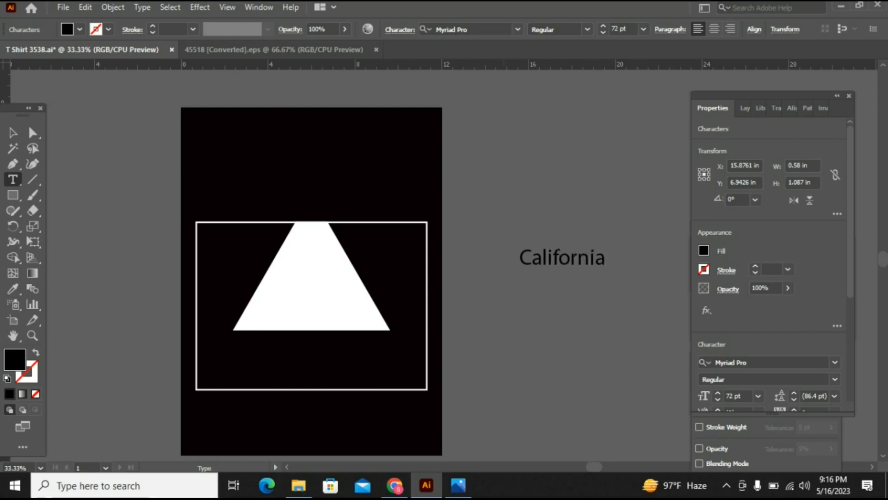
key("Escape")
Set the California text in Dancing Script Bold and convert it to outlines.
left_click(835, 362)
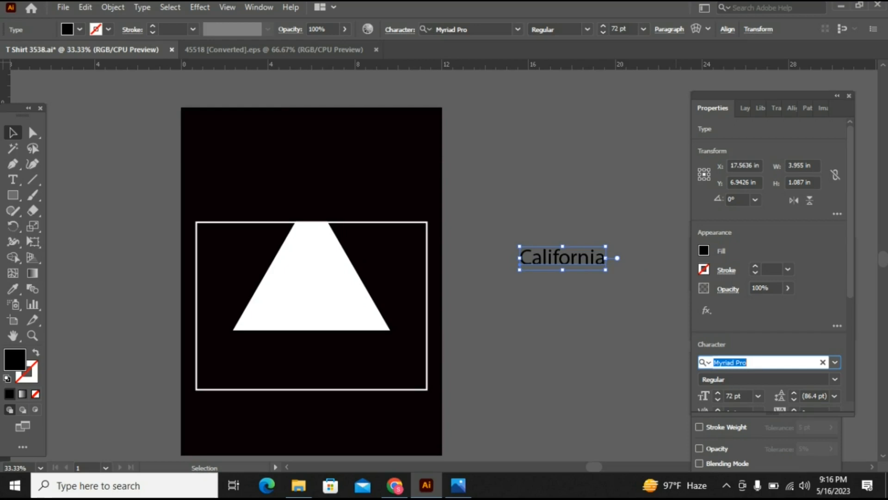
type("danc")
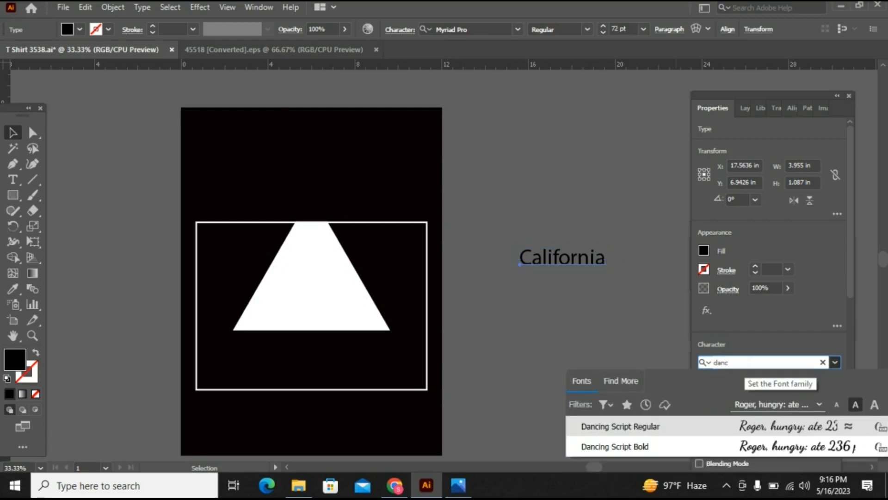
left_click(650, 447)
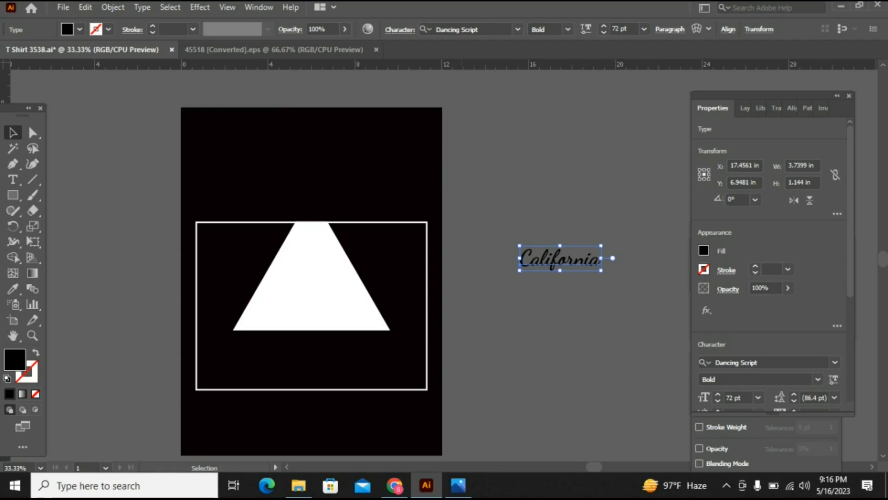
right_click(572, 259)
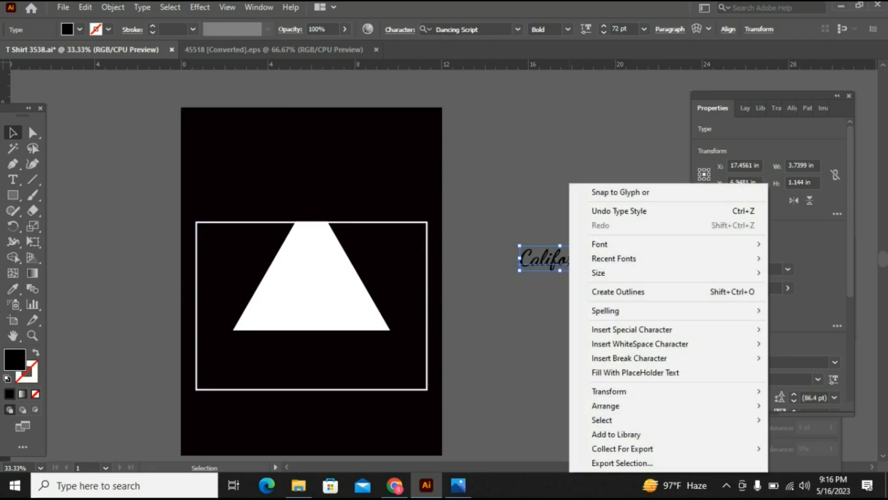
left_click(618, 292)
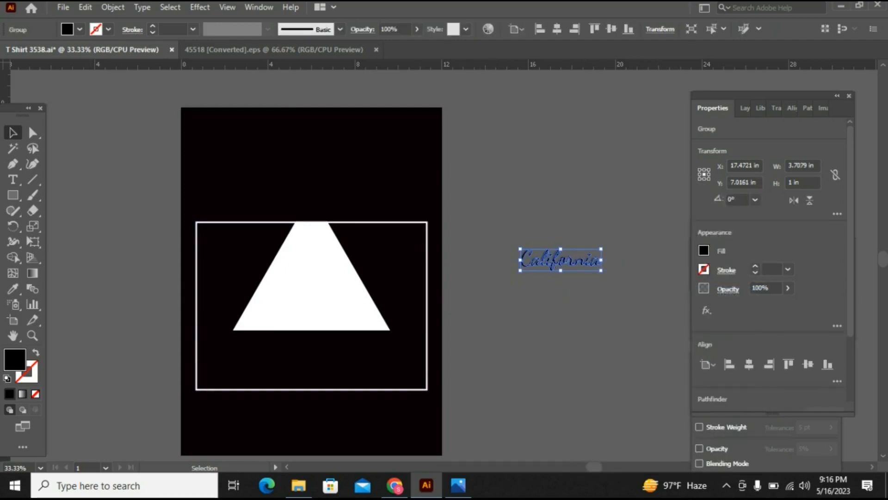
Recolor the outlined California lettering with the trapezoid's white using the Eyedropper.
left_click(13, 288)
left_click(319, 281)
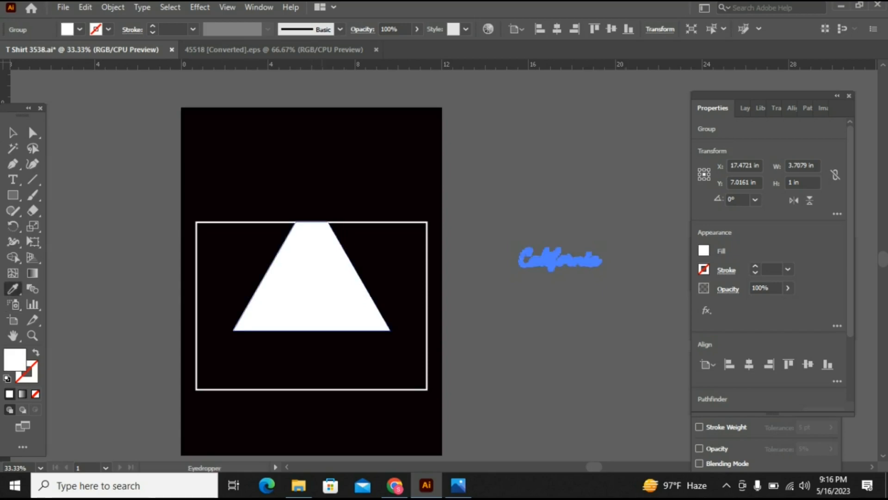
left_click(13, 133)
left_click(601, 260)
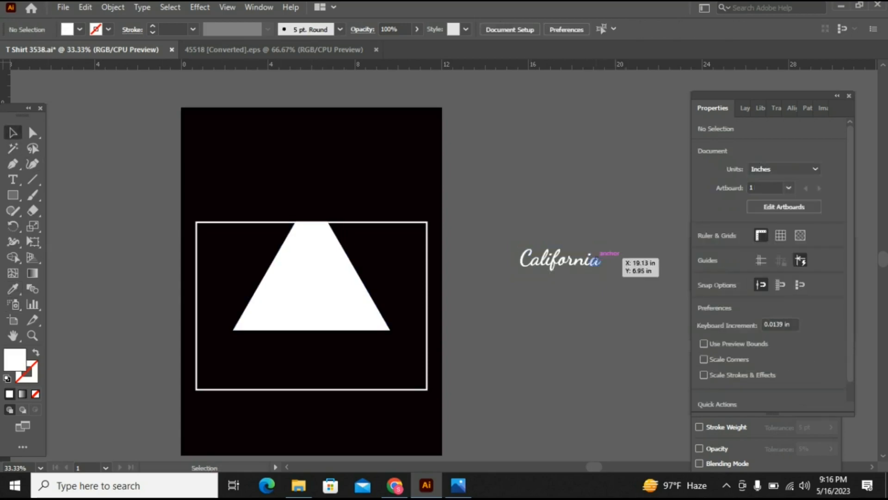
Place the California lettering over the frame's lower edge, centered horizontally on the artboard, and enlarge it about its center.
left_click_drag(601, 260, 344, 387)
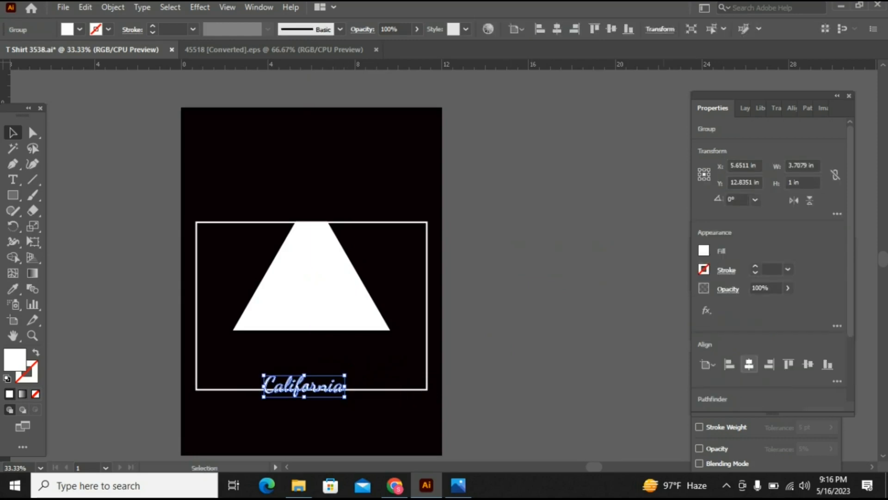
left_click(749, 364)
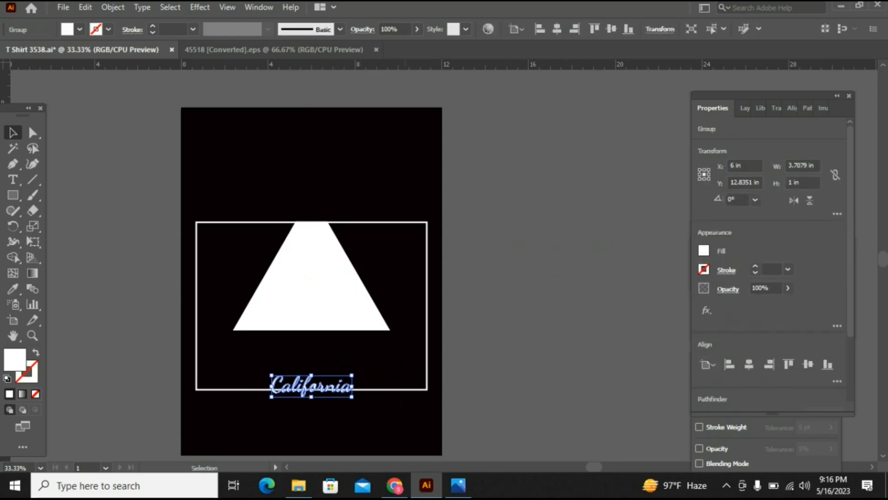
left_click(406, 389)
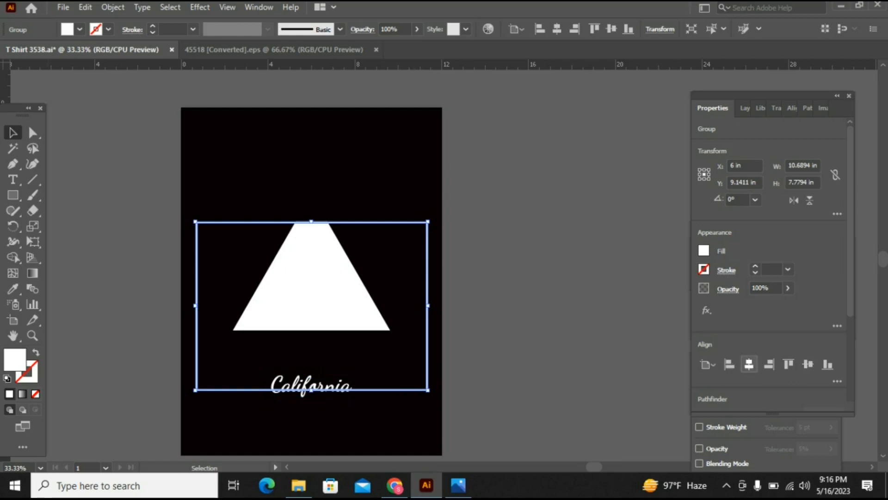
left_click(340, 385)
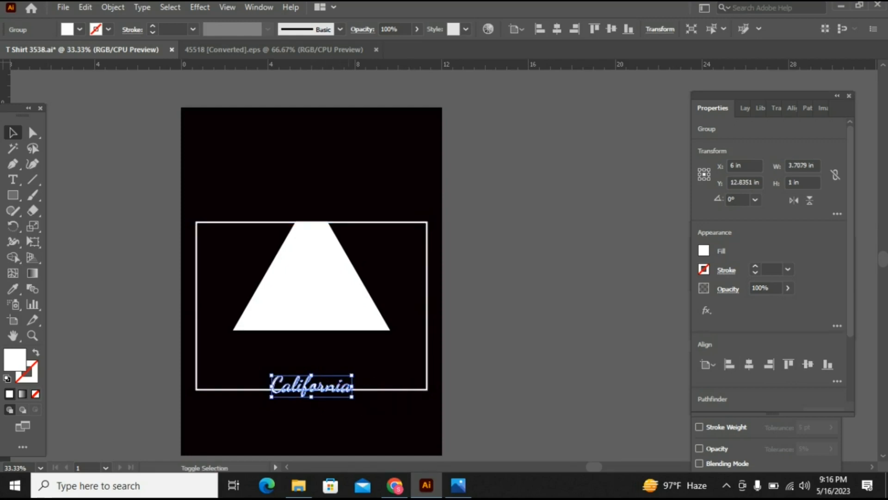
left_click_drag(352, 397, 384, 406)
left_click(451, 412)
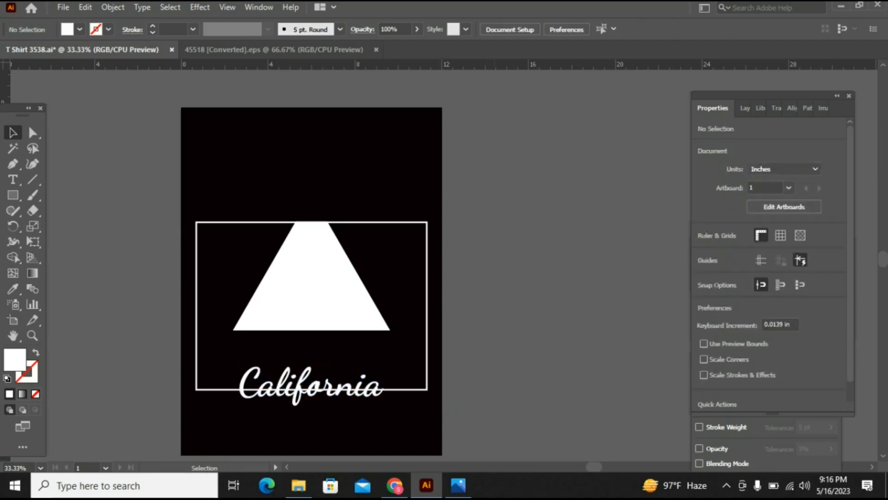
Lock the California lettering and the white trapezoid.
left_click(316, 385)
key("ctrl+2")
left_click(316, 285)
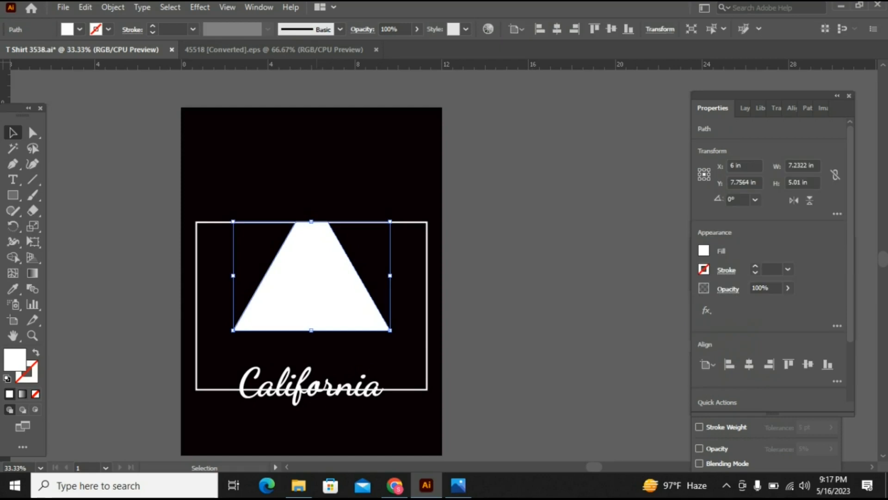
key("ctrl+2")
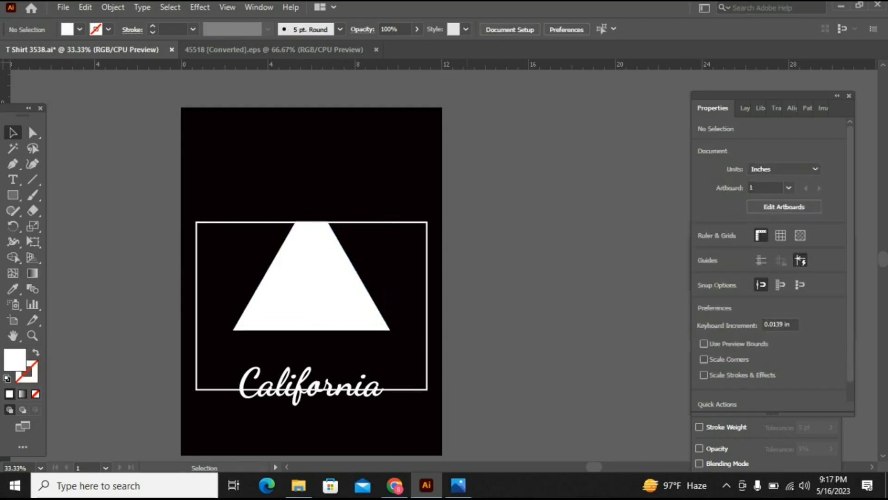
Draw rectangles about 3.40 by 2.07 in over the frame's upper edge and 7.50 by 2.07 in over the lettering, both centered horizontally.
left_click(12, 195)
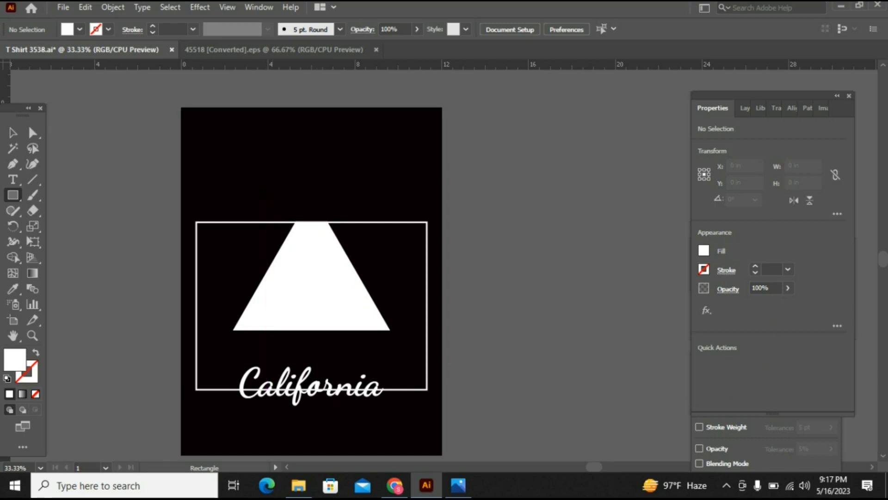
mouse_move(272, 198)
left_mouse_down()
mouse_move(293, 241)
mouse_move(346, 243)
left_mouse_up()
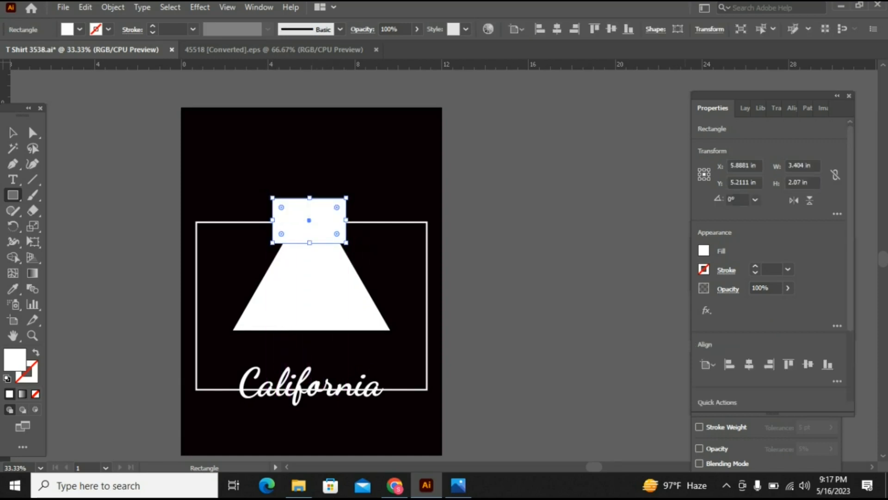
left_click(749, 364)
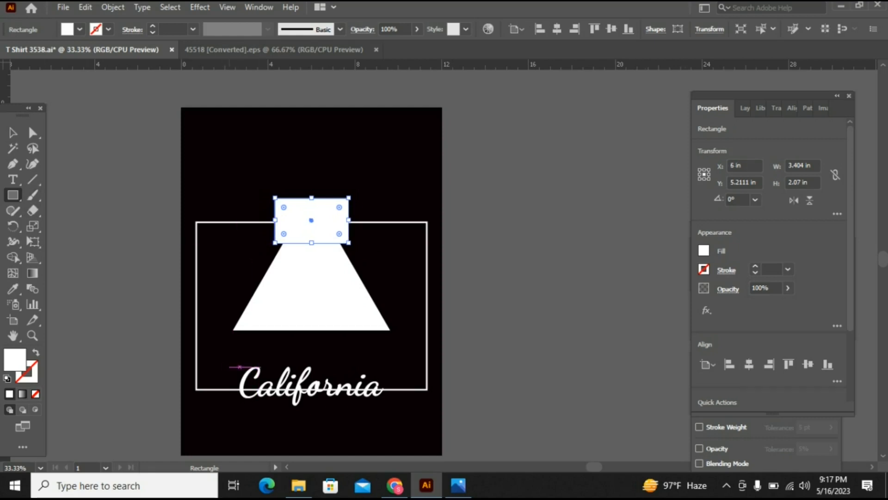
left_click_drag(233, 366, 397, 411)
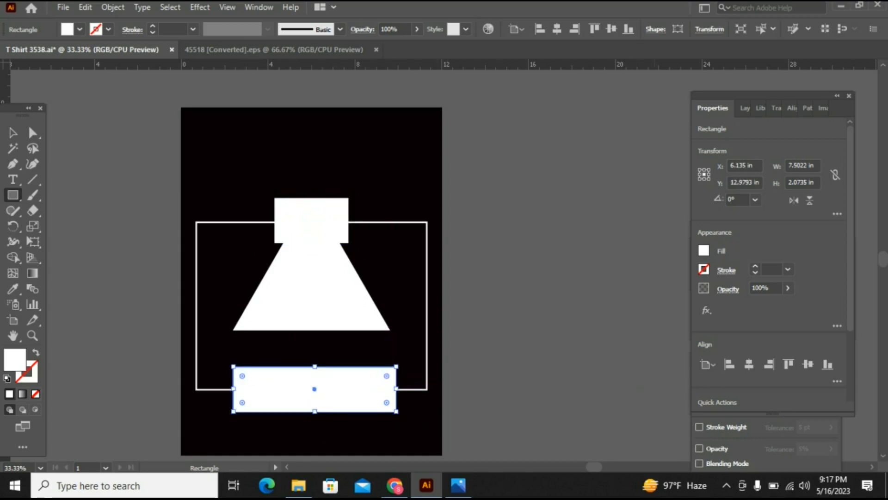
left_click(749, 364)
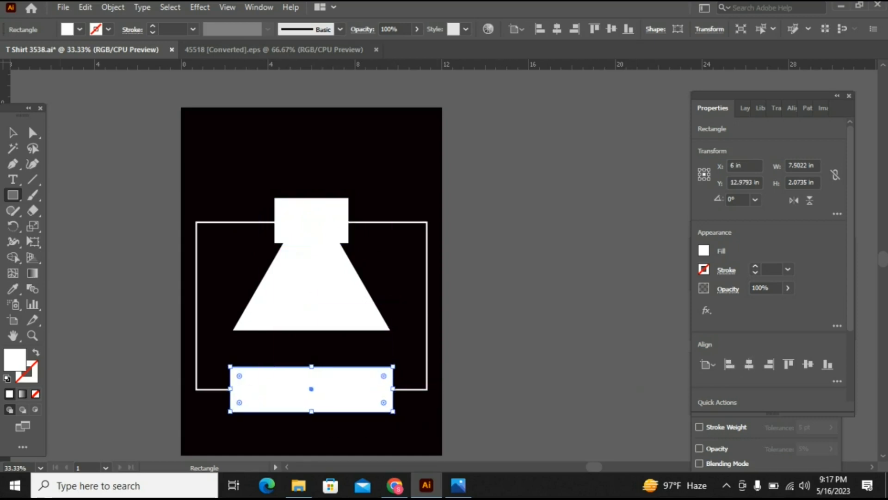
Remove both rectangles and the frame segments they cover with the Shape Builder, leaving gaps around the trapezoid's top and the lettering.
key("v")
left_click_drag(80, 179, 497, 426)
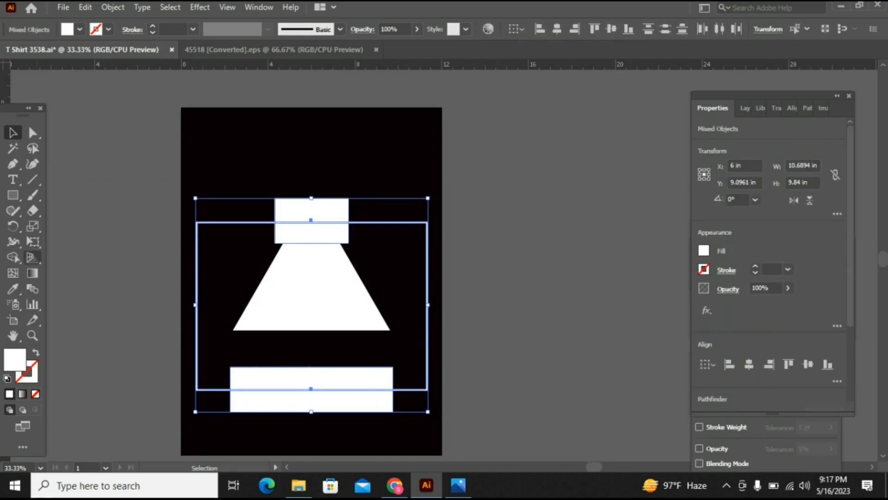
left_click(13, 257)
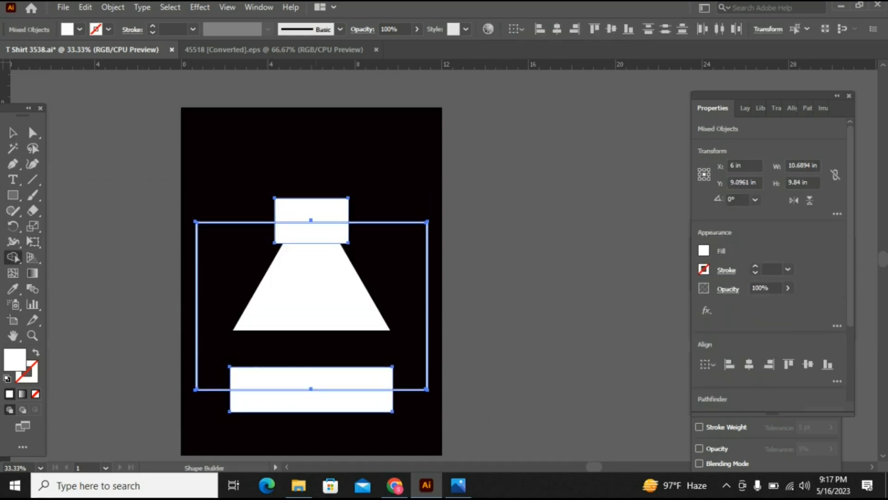
left_click_drag(312, 207, 313, 406)
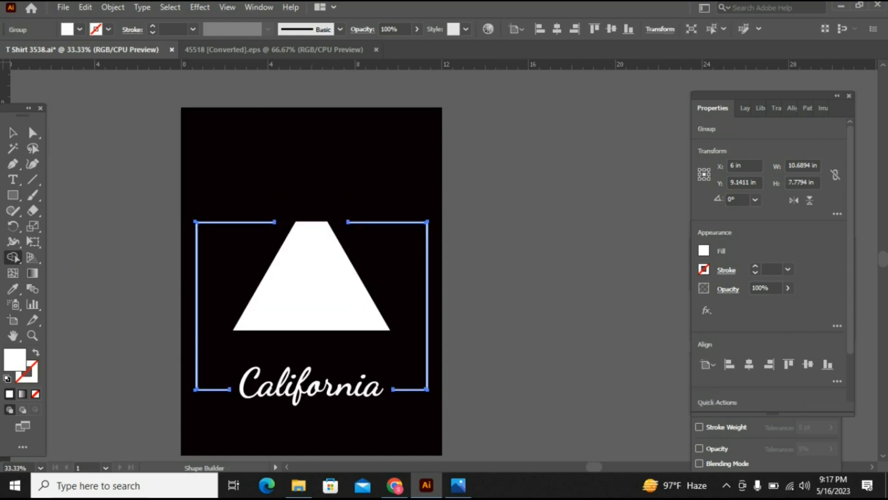
left_click(13, 133)
left_click(111, 185)
Unlock all locked objects and clear the selection.
key("ctrl")
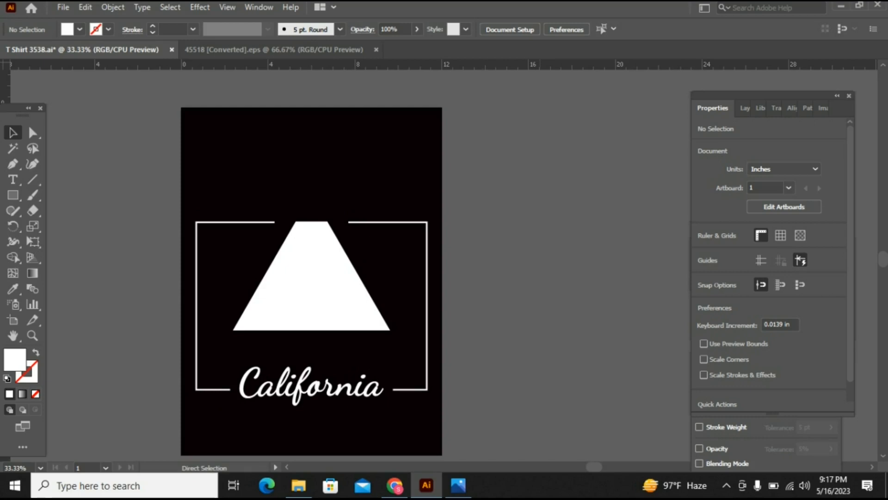
key("ctrl+alt+2")
key("ctrl+shift+a")
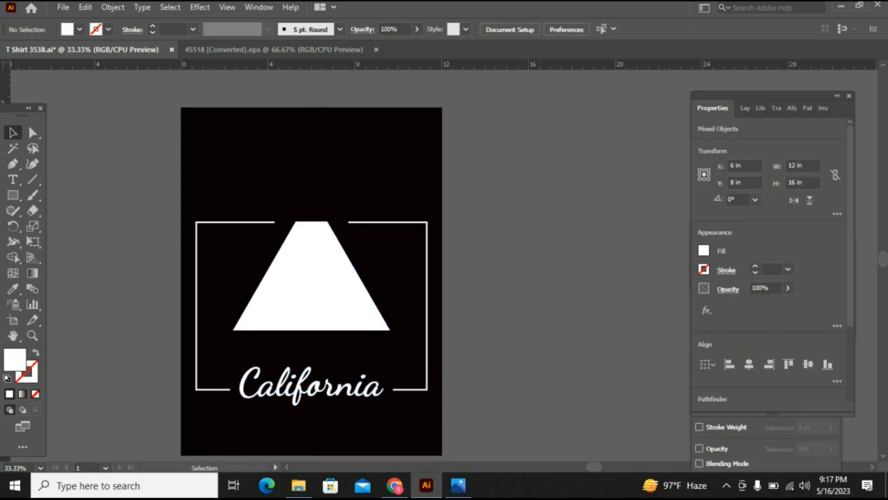
Lock the black background and draw a black rectangle about 0.49 by 7.11 in over the trapezoid, centered horizontally.
left_click(390, 171)
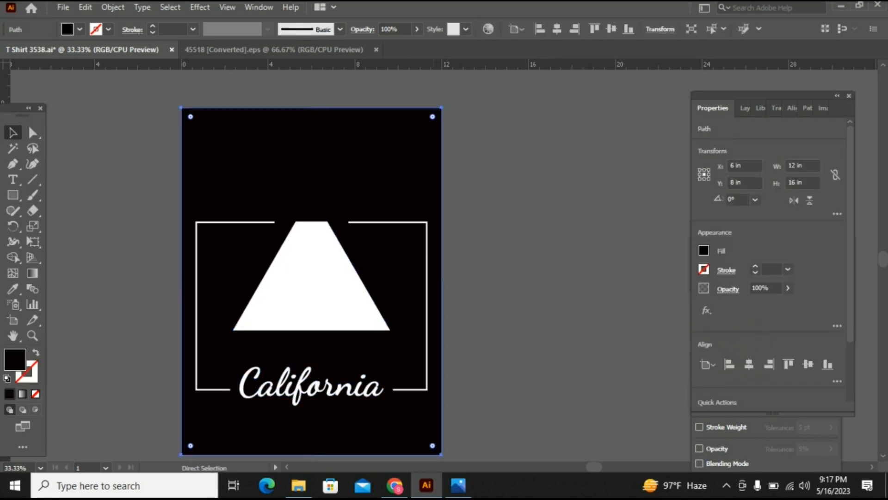
key("ctrl+2")
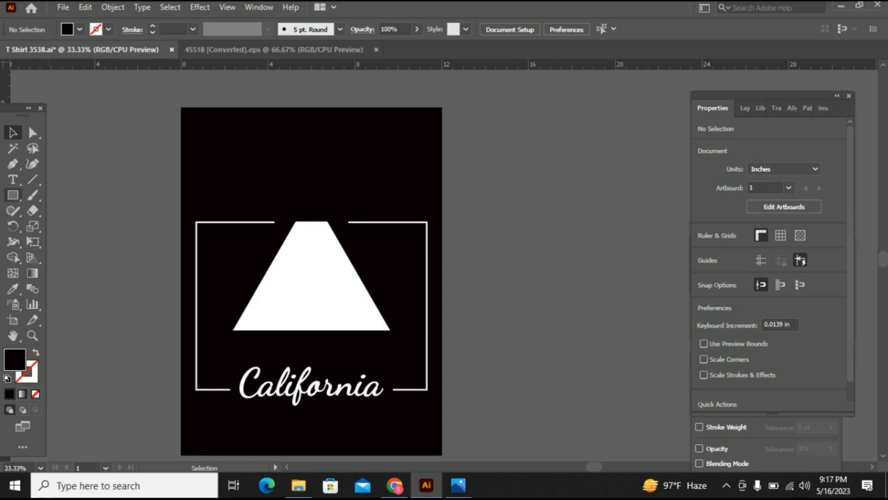
key("m")
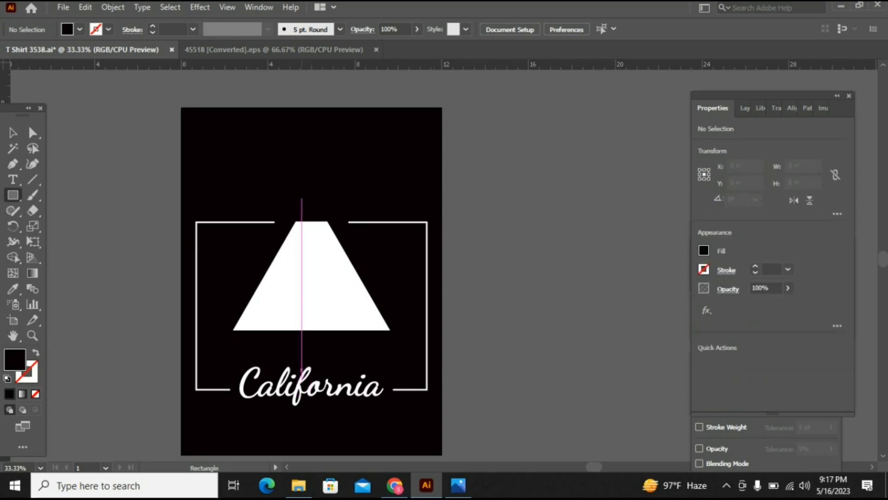
left_click_drag(305, 196, 316, 350)
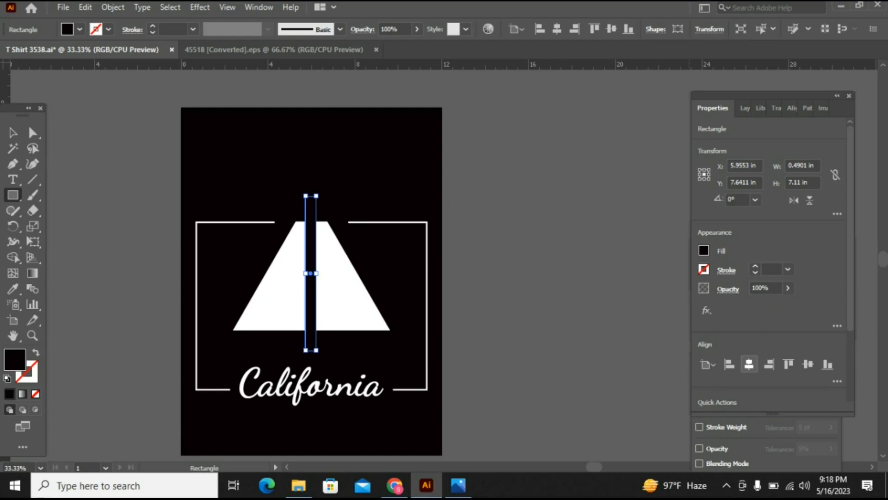
left_click(749, 364)
left_click(13, 133)
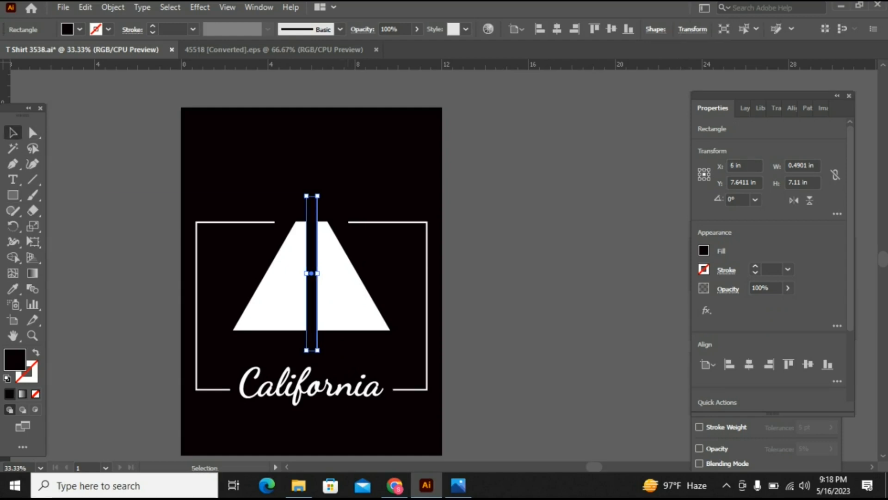
Subtract the black rectangle from the white trapezoid with Minus Front, splitting it into two halves.
left_click(349, 171)
left_click_drag(304, 172, 322, 332)
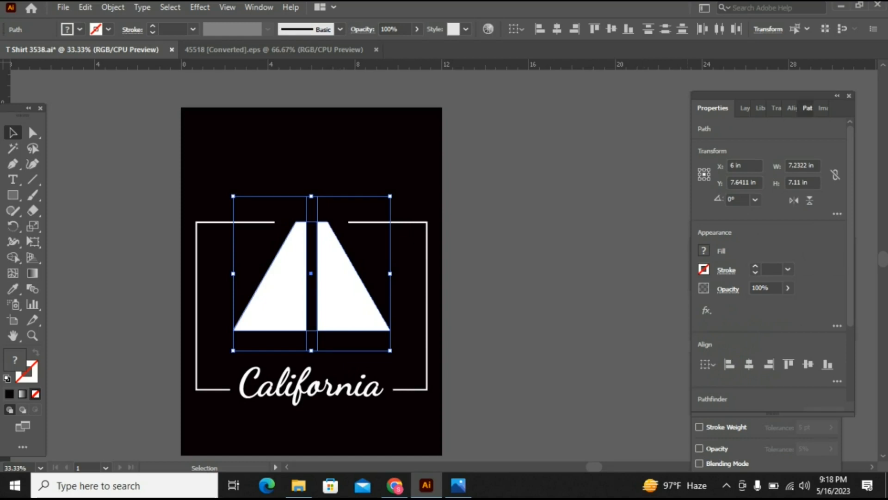
left_click(808, 108)
left_click(728, 143)
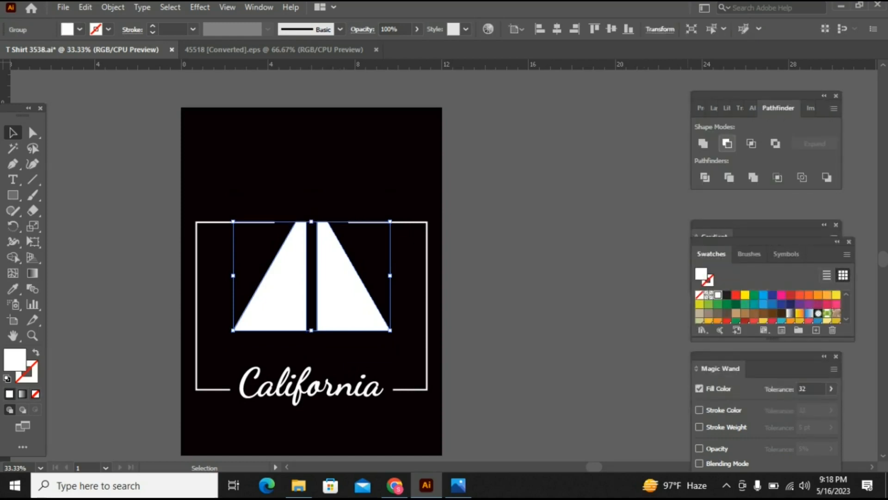
left_click(571, 185)
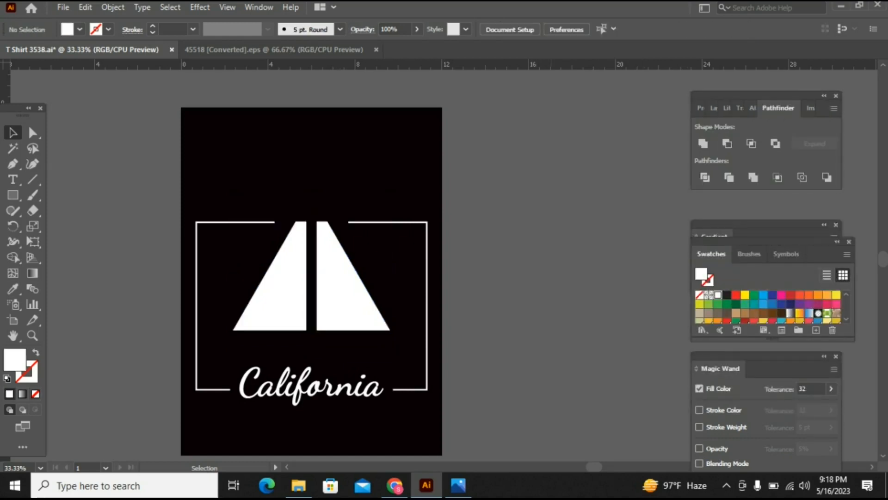
Draw a thin white vertical bar in the gap from the trapezoid's top edge to below its base, centered horizontally.
key("m")
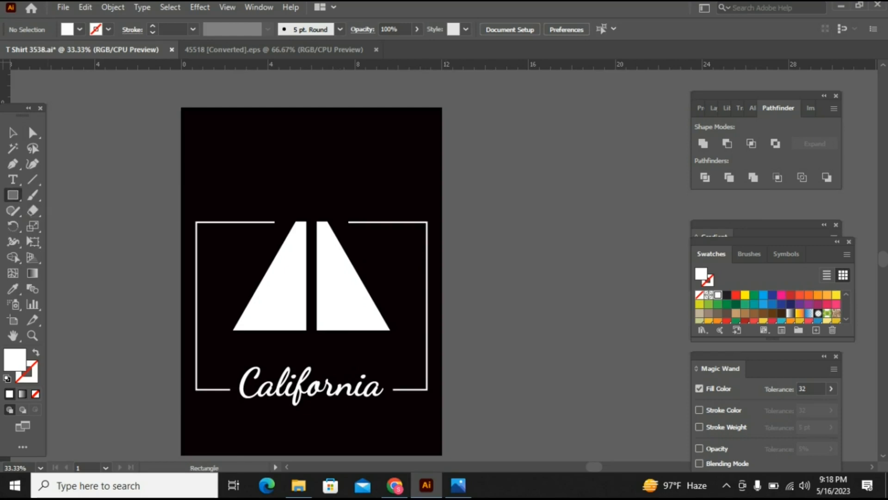
left_click_drag(310, 225, 313, 407)
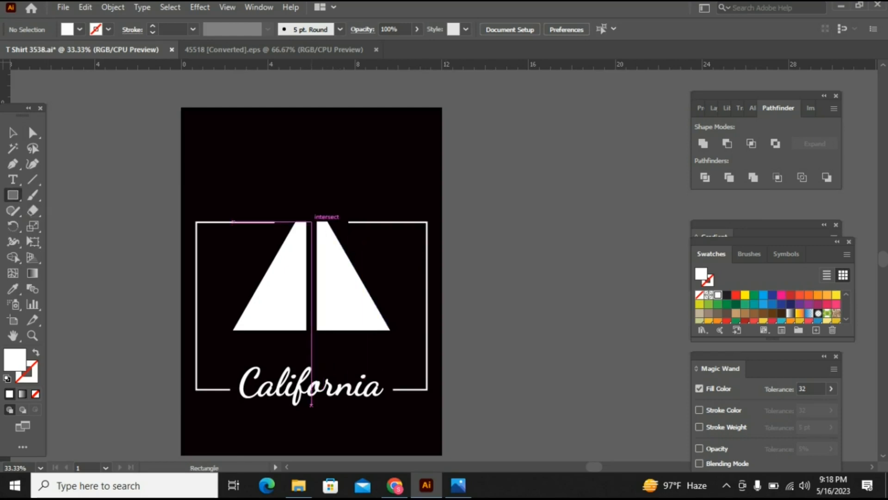
left_click_drag(311, 222, 313, 355)
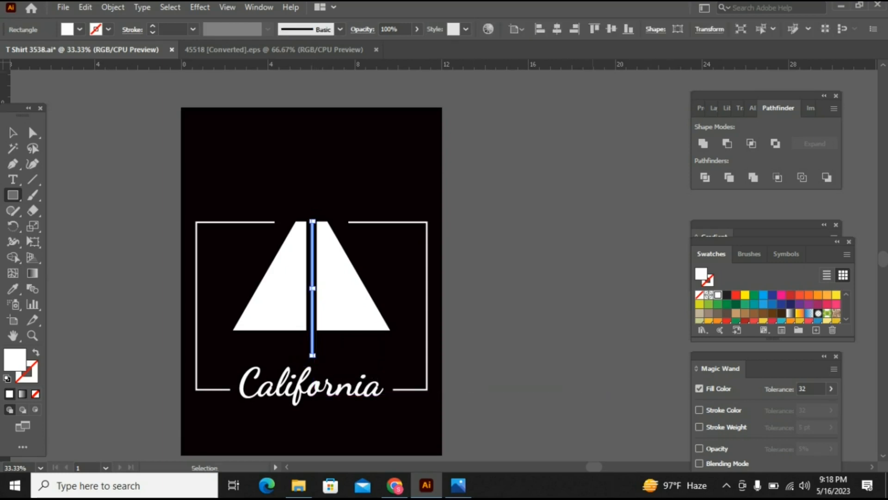
left_click(557, 29)
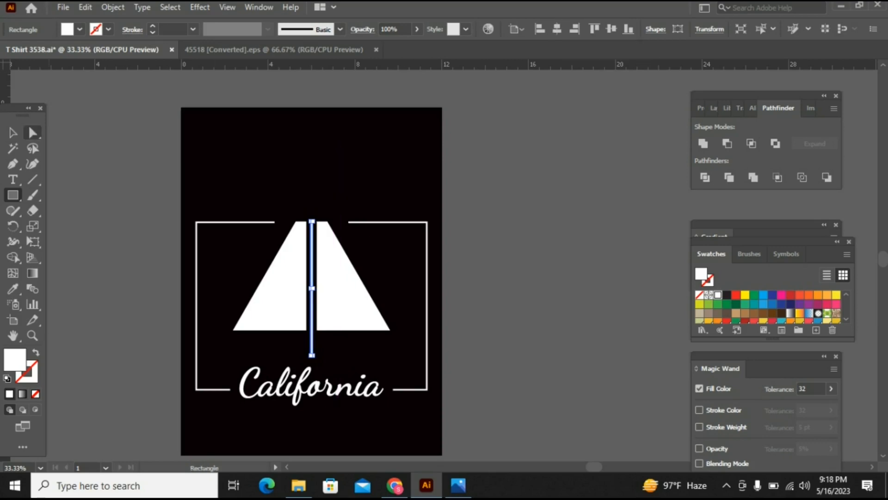
key("v")
left_click(553, 153)
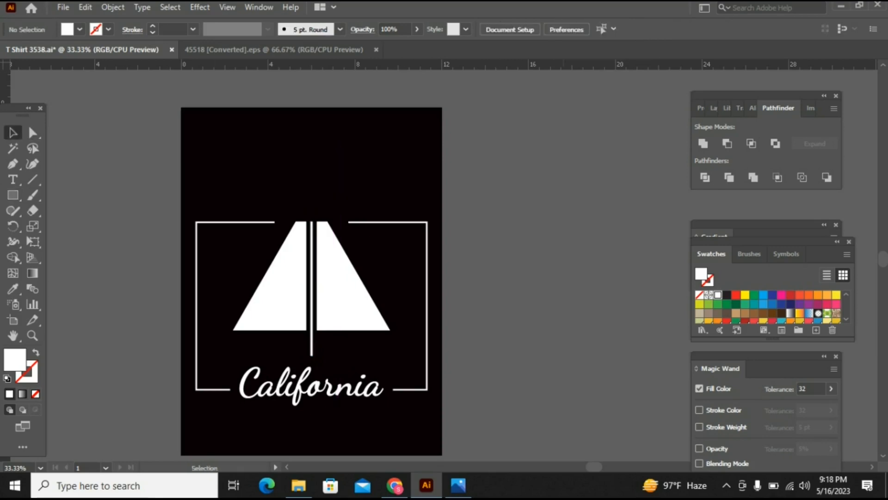
Create a copy of the vertical bar rotated 90° and place it across the bar's lower end.
left_click(312, 347)
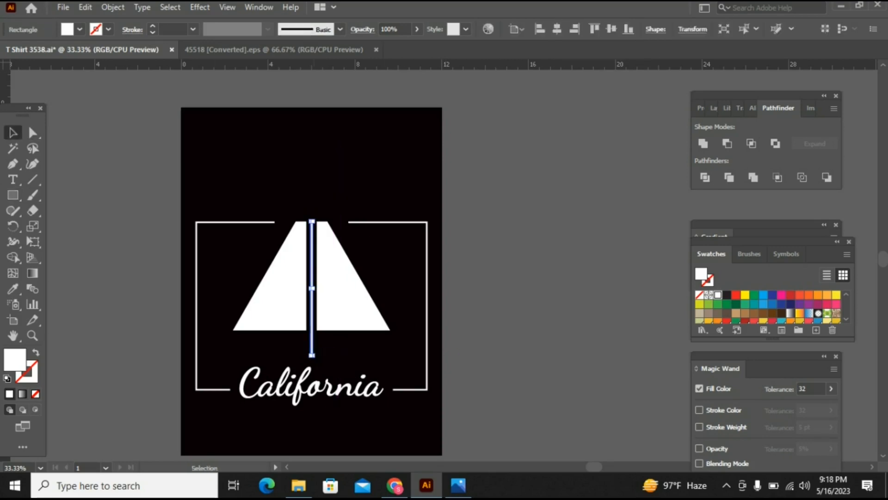
right_click(311, 348)
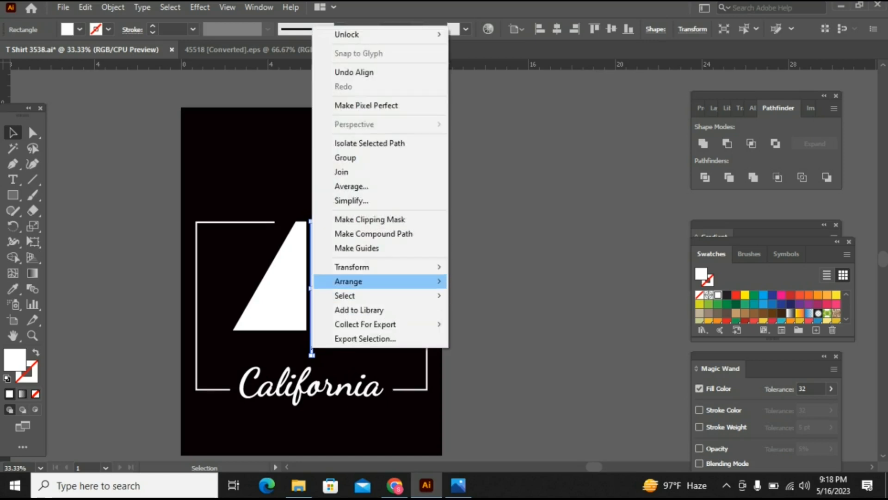
mouse_move(361, 267)
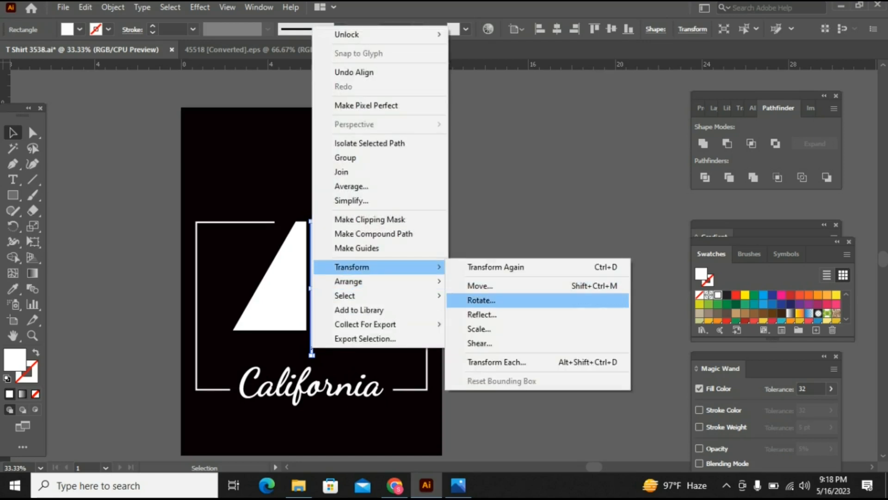
left_click(481, 299)
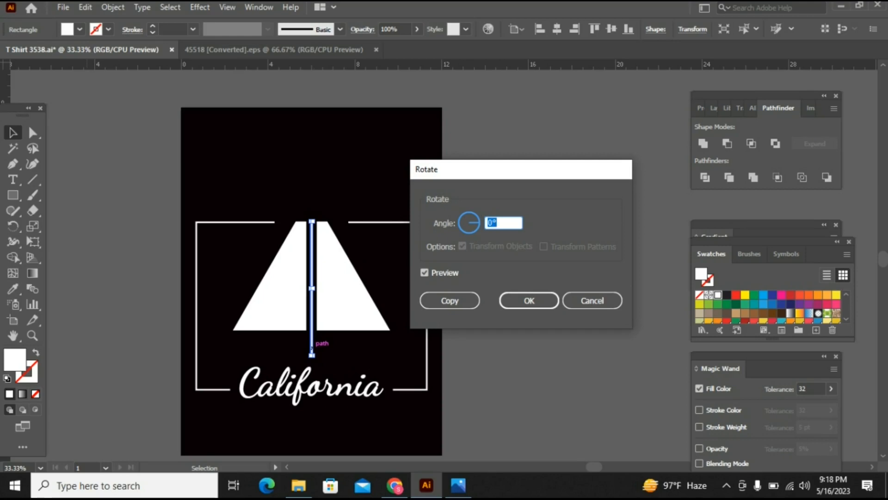
type("90")
left_click(529, 300)
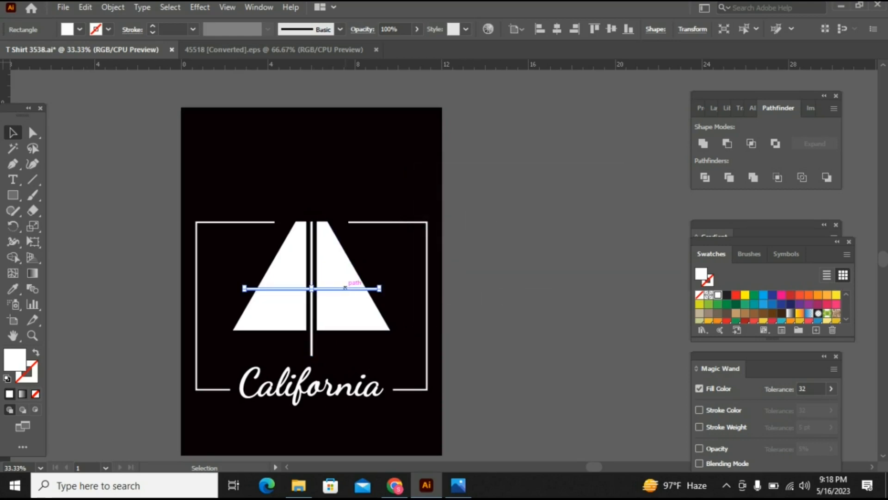
left_click_drag(312, 287, 312, 355)
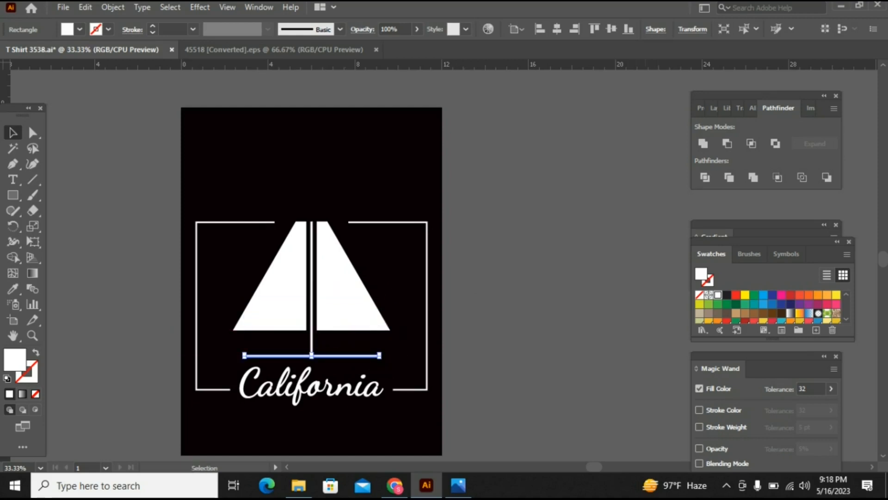
Nudge the horizontal bar up until it sits just beneath the base of the trapezoid halves.
key("Up")
key("Up")
key("Up")
key("Up")
key("Up")
key("Up")
key("Up")
key("Up")
key("Up")
key("Up")
key("Up")
key("Up")
key("Up")
key("Up")
key("Up")
key("Up")
key("Up")
key("Up")
key("Up")
key("Up")
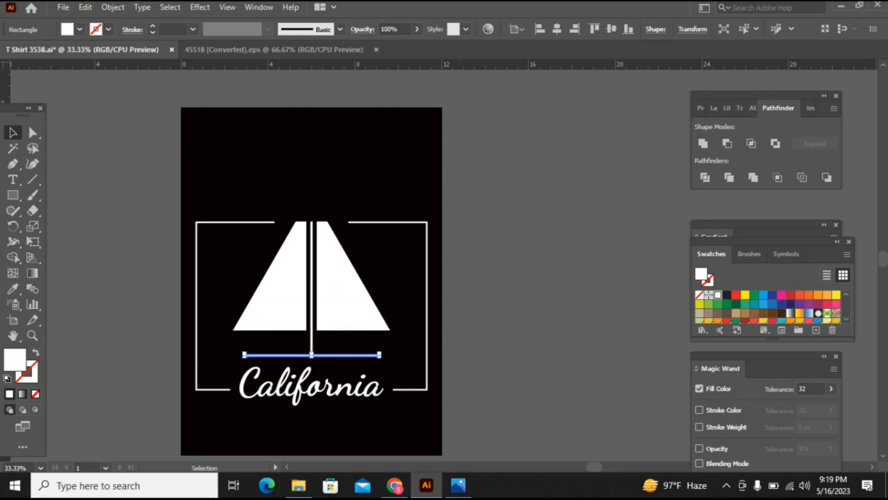
key("Up")
key("Up")
key("Up")
key("Up")
key("Up")
key("Up")
key("Up")
key("Up")
key("Up")
key("Up")
key("Up")
key("Up")
key("Up")
key("Up")
key("Up")
key("Up")
key("Up")
key("Up")
key("Up")
key("Up")
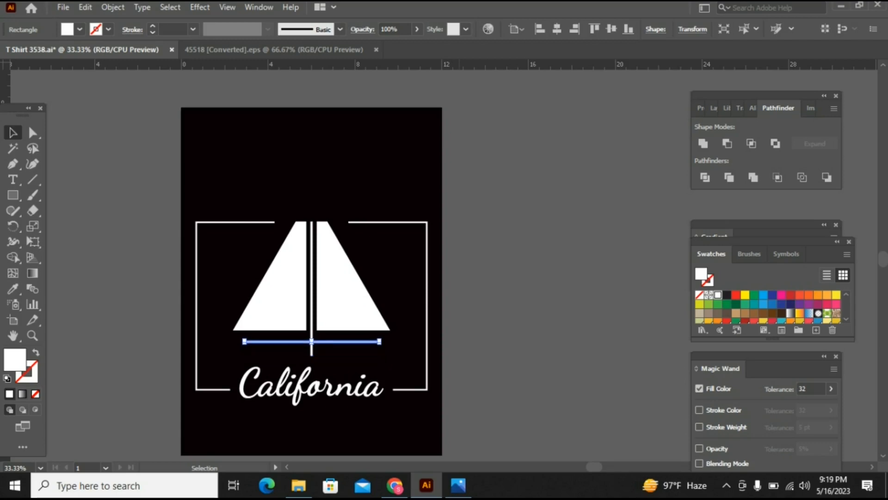
key("Up")
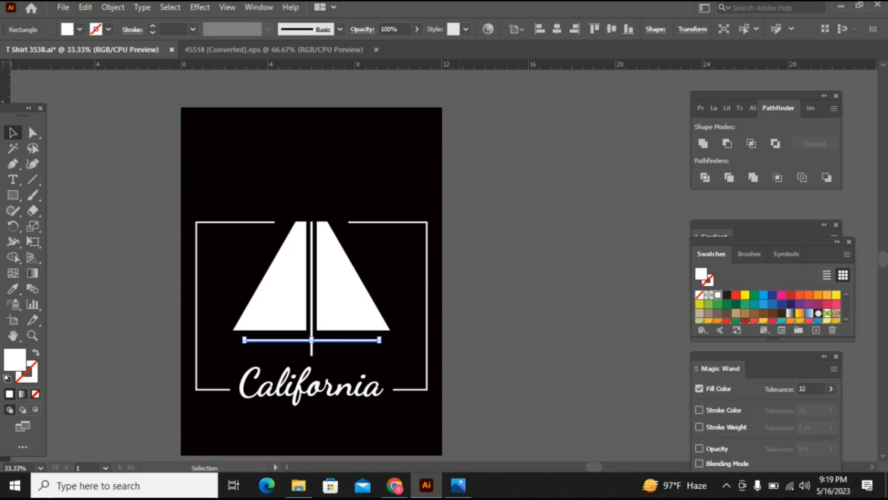
Remove the end of the vertical bar that extends below the horizontal bar with the Shape Builder.
left_click_drag(181, 184, 431, 408)
key("shift+m")
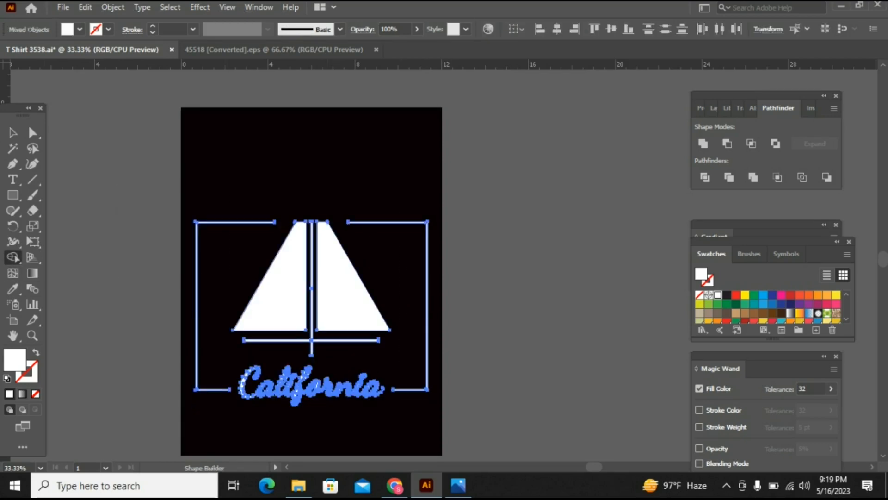
left_click(311, 349, "alt")
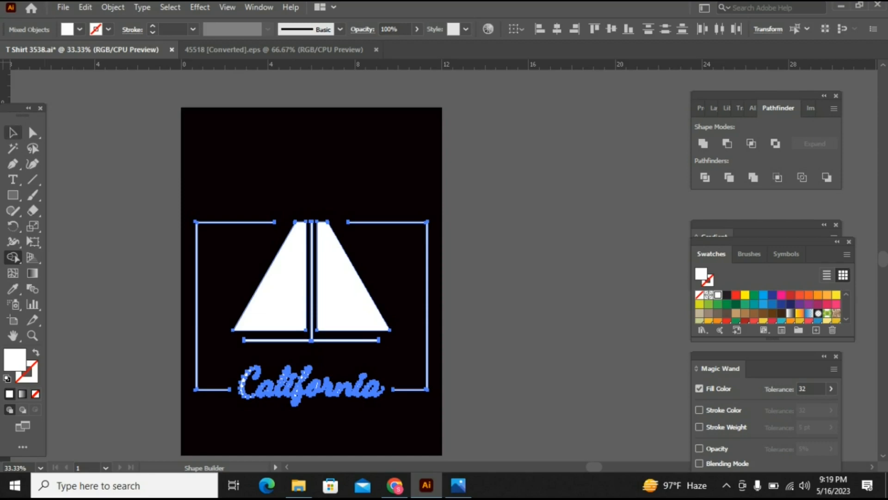
left_click(13, 132)
left_click(111, 176)
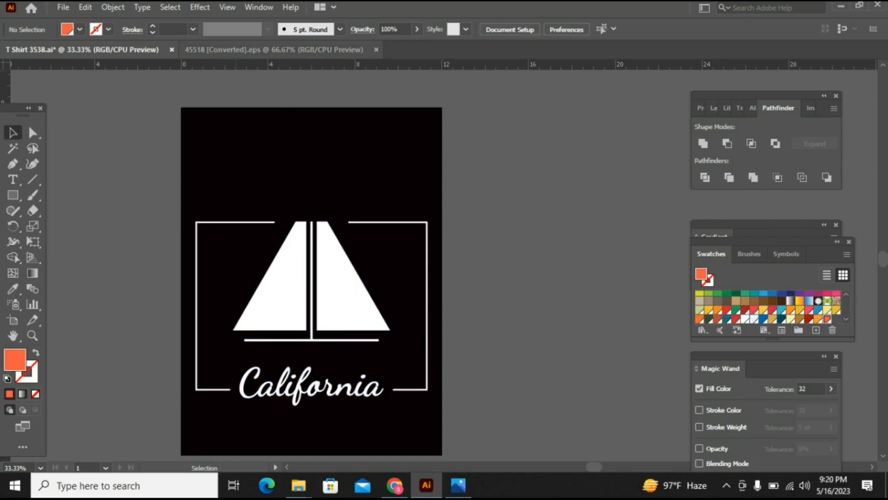
In 45518 [Converted].eps, ungroup the tree artwork and the group of black tree silhouettes.
left_click(274, 50)
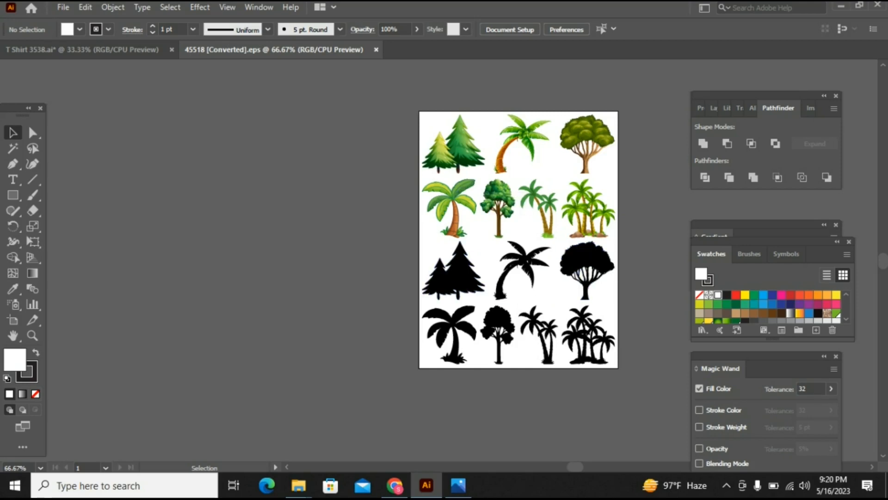
left_click(502, 258)
right_click(540, 259)
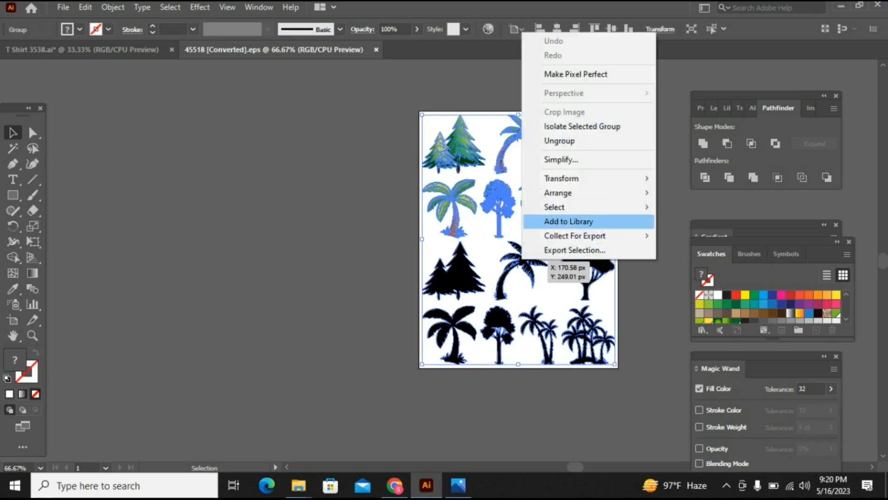
left_click(559, 141)
left_click(549, 262)
right_click(549, 262)
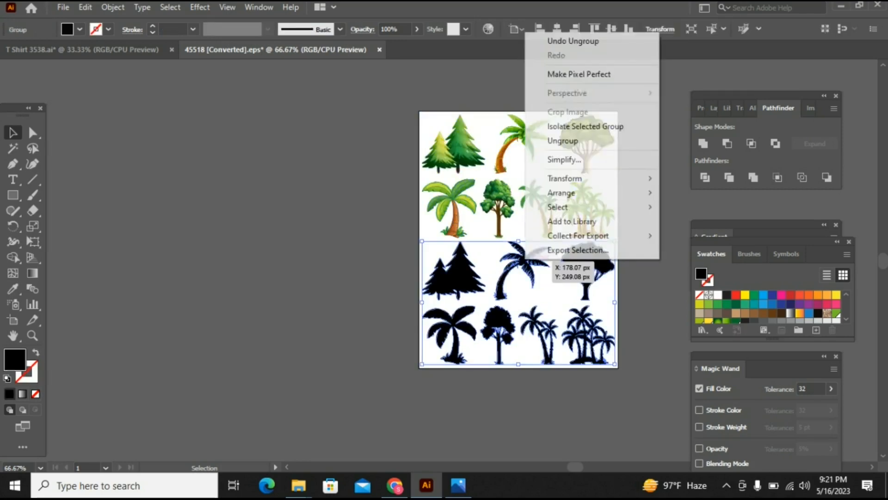
left_click(563, 140)
left_click(381, 225)
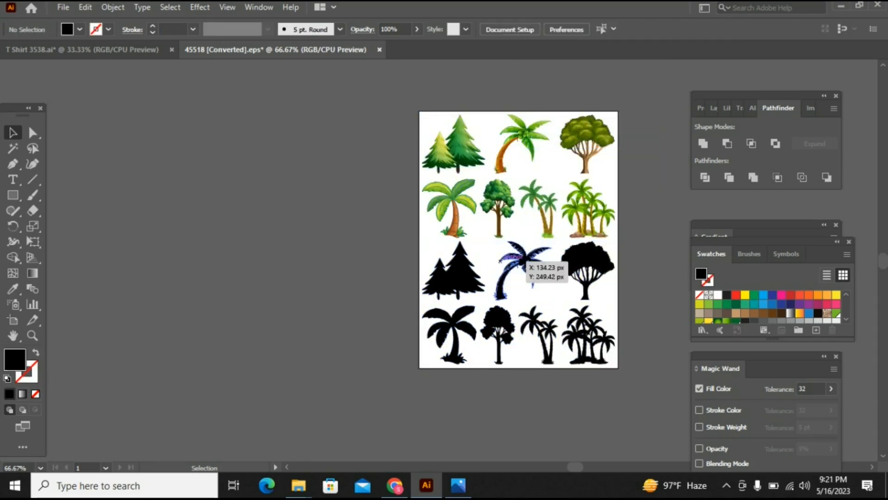
Bring the single curved black palm silhouette into T Shirt 3538.ai and place it beside the artboard.
left_click(527, 257)
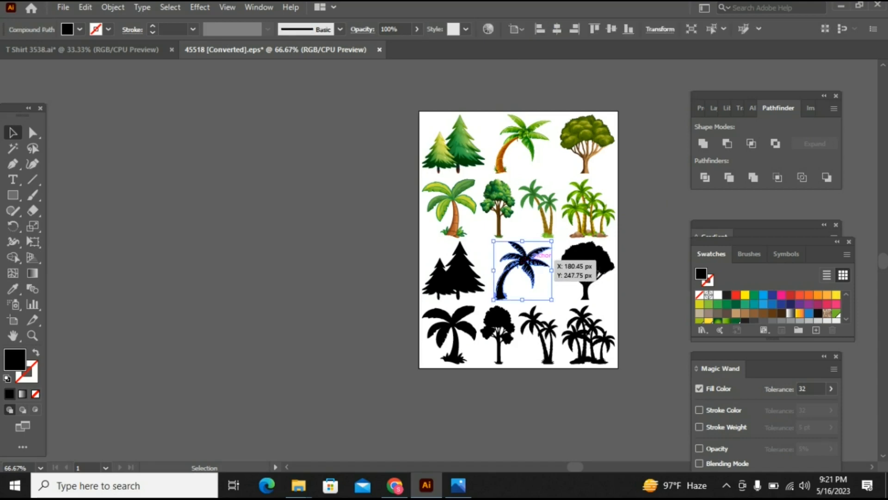
left_click_drag(551, 257, 567, 342)
left_click(593, 343)
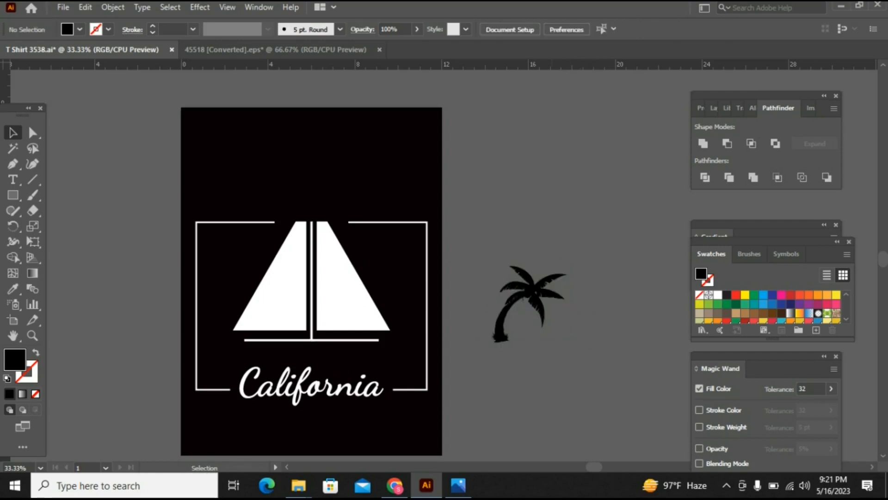
Fill the palm silhouette with CMYK Red.
left_click(555, 289)
key("i")
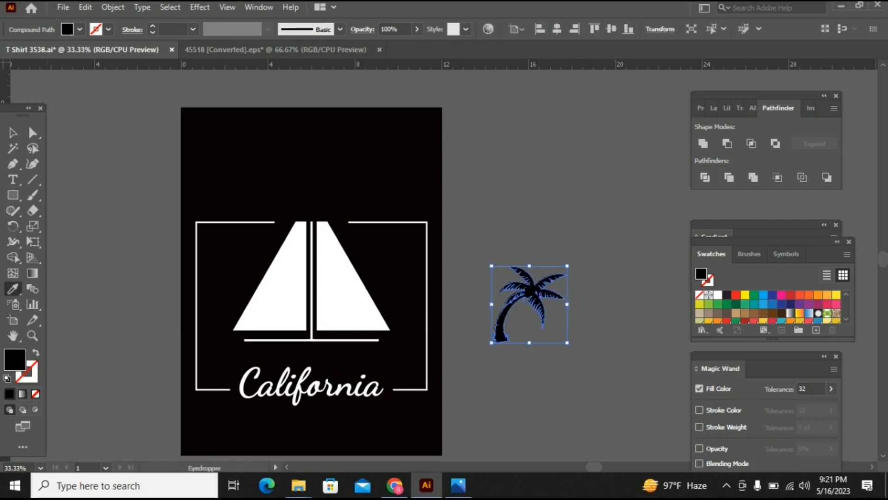
left_click(736, 295)
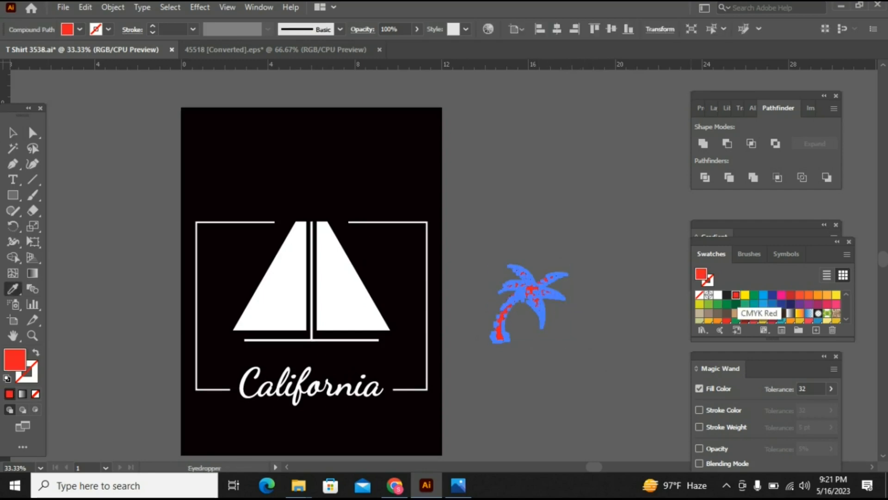
left_click(13, 132)
Lock the horizontal bar, the vertical bar, the open frame and the California lettering.
left_click(377, 339)
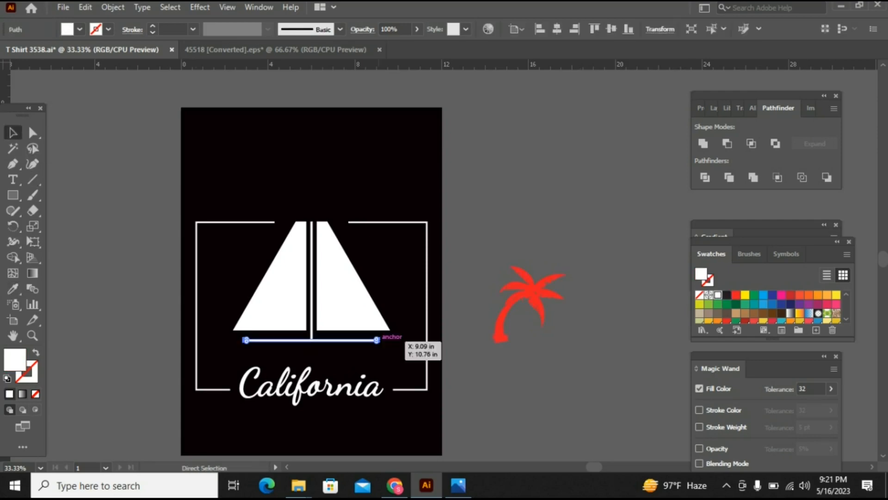
key("ctrl+2")
left_click(311, 286)
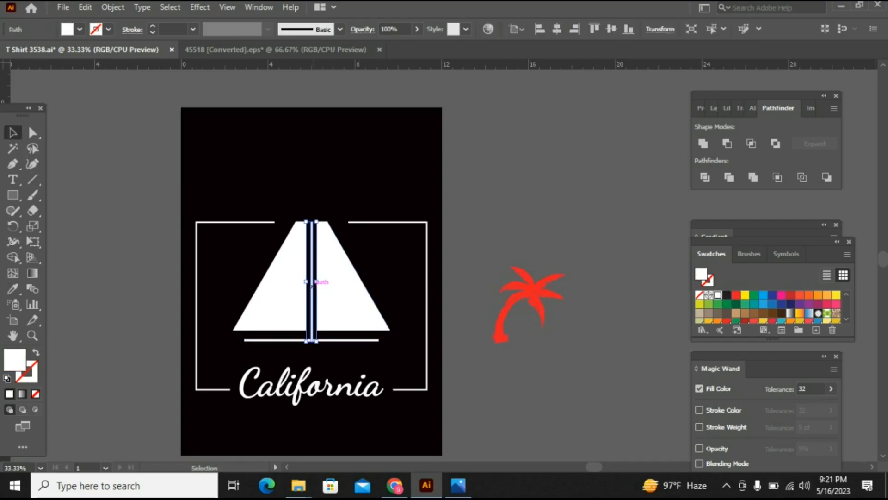
key("ctrl+2")
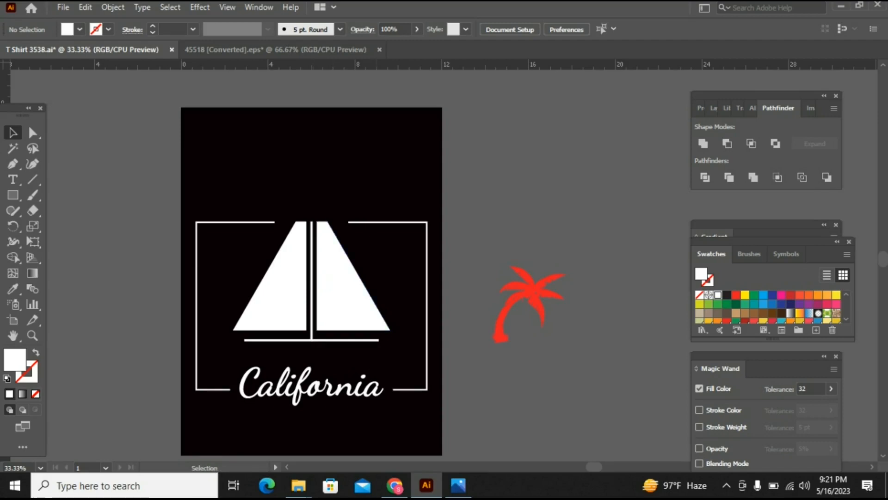
left_click(379, 221)
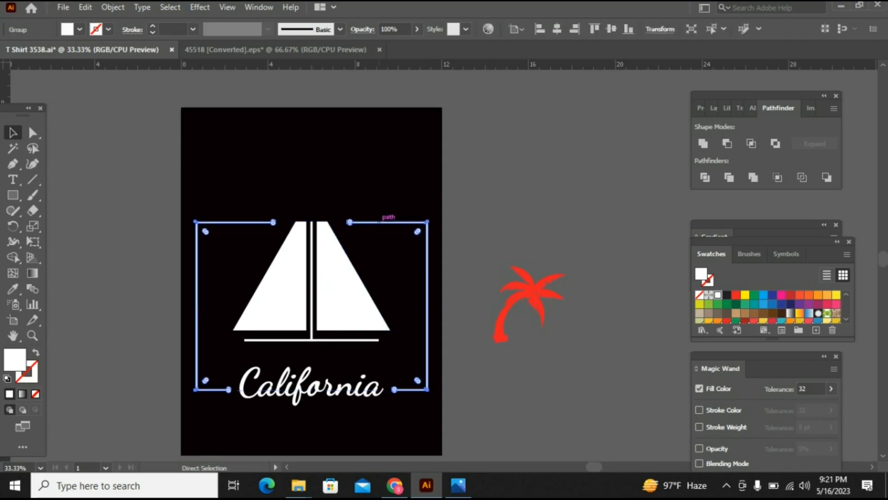
key("ctrl+2")
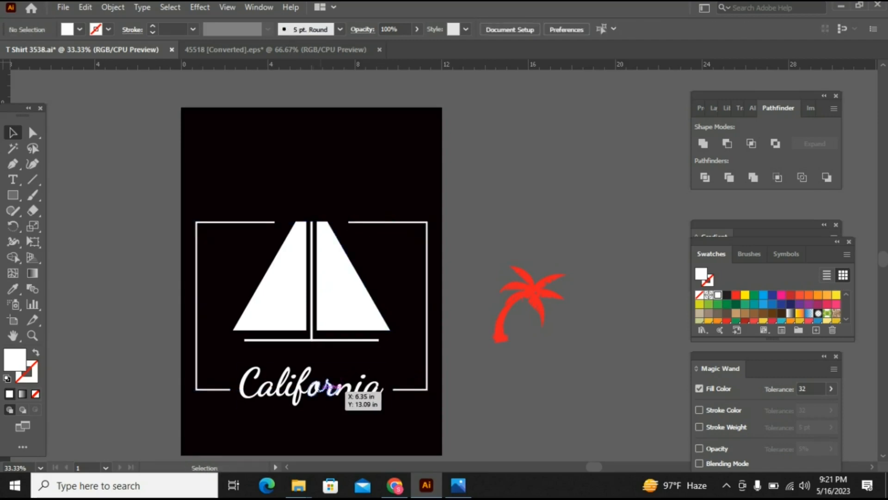
left_click(340, 389)
key("ctrl+2")
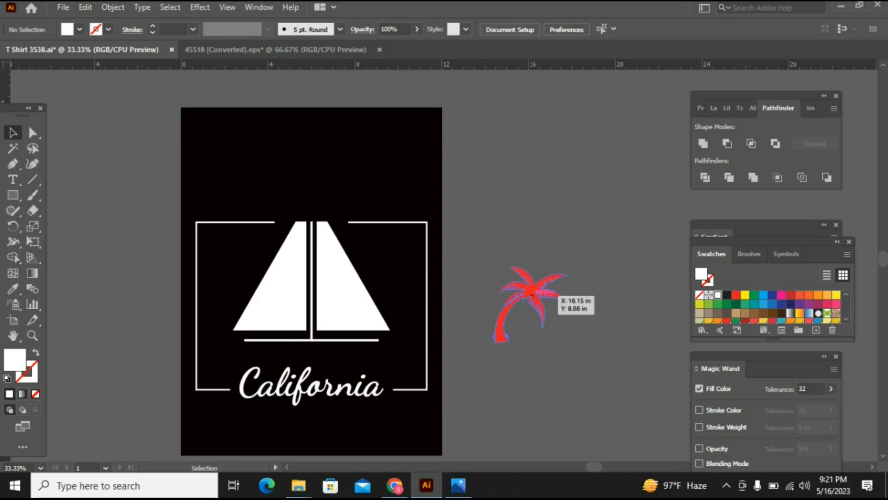
Place the red palm over the left half of the trapezoid and make both white halves one compound path.
left_click_drag(570, 302, 288, 290)
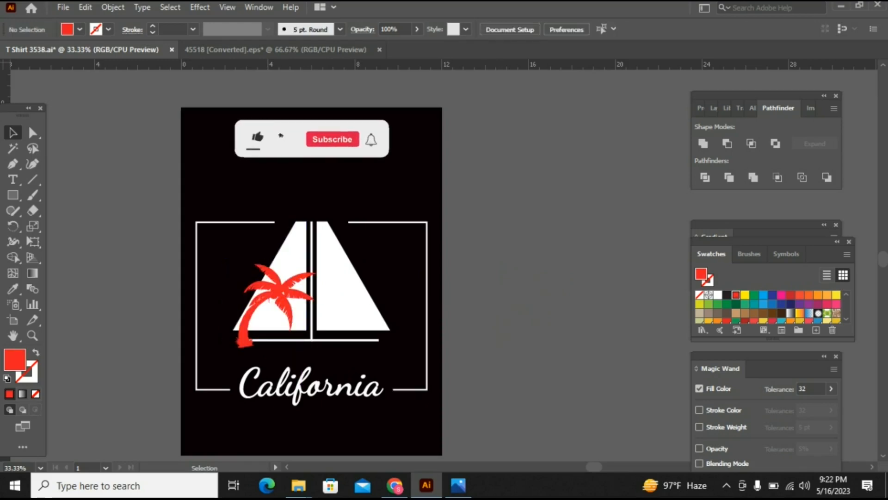
left_click(344, 294)
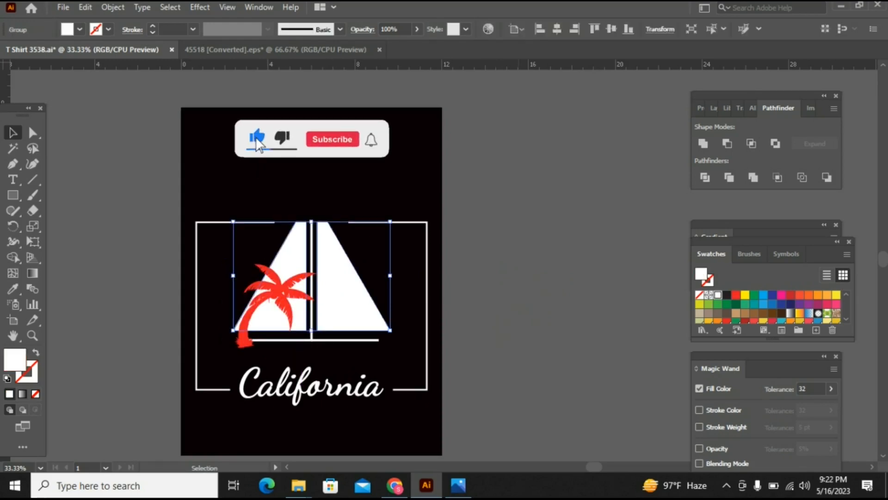
key("a")
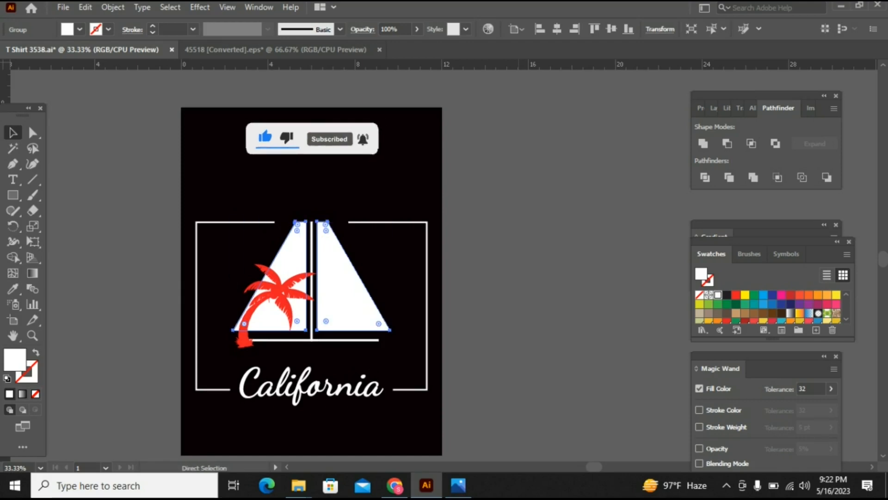
key("ctrl+8")
key("v")
key("ctrl+shift+a")
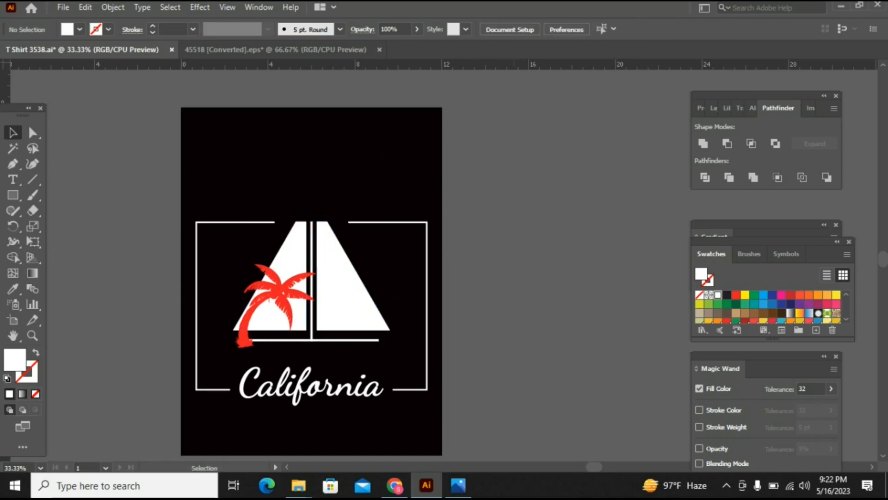
Reflect a mirrored copy of the red palm and place it over the right half of the trapezoid.
left_click(259, 325)
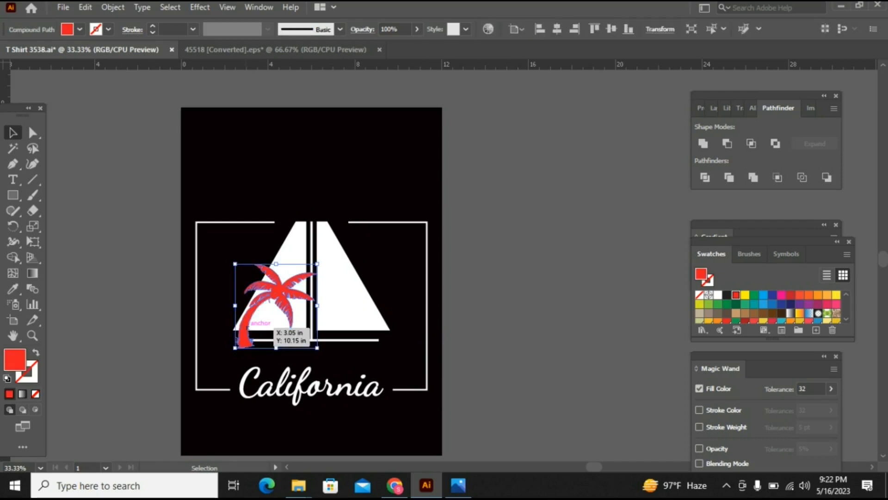
right_click(247, 328)
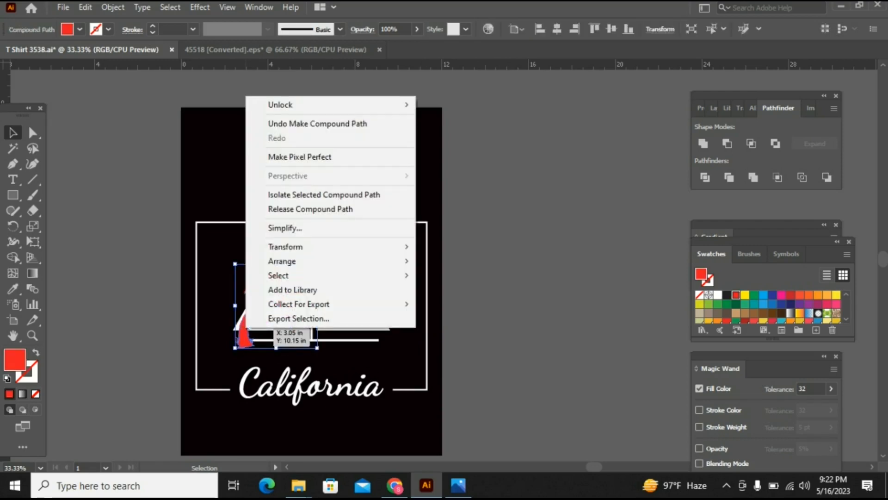
mouse_move(296, 247)
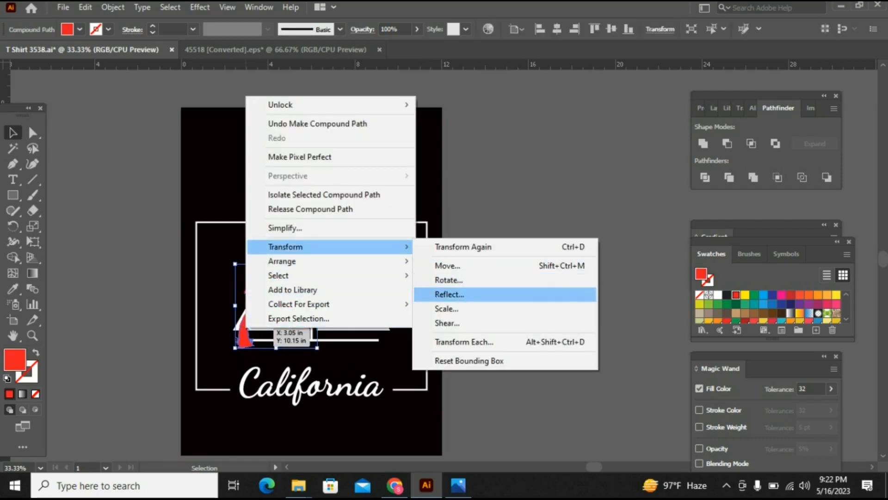
left_click(448, 294)
key("Return")
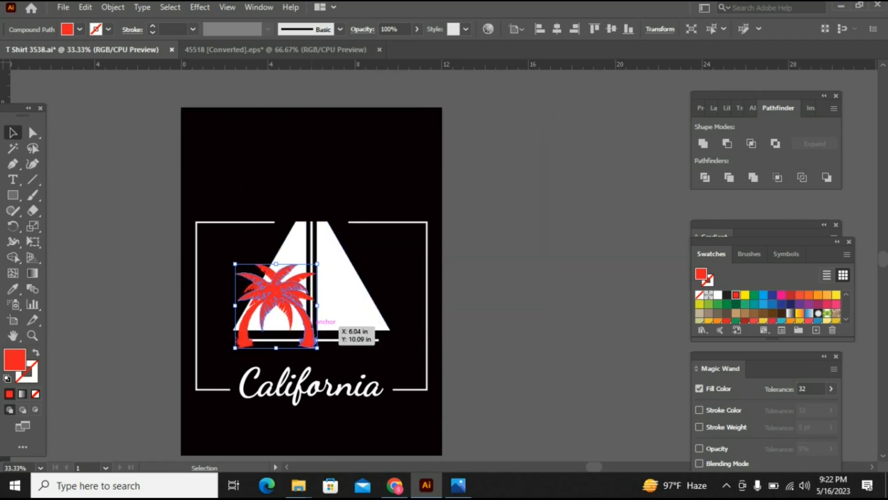
left_click_drag(317, 319, 394, 318)
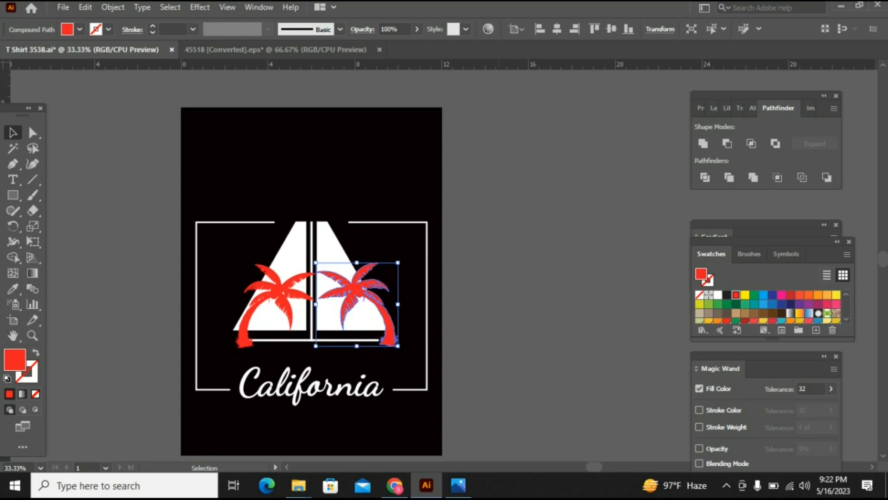
key("ctrl+shift+a")
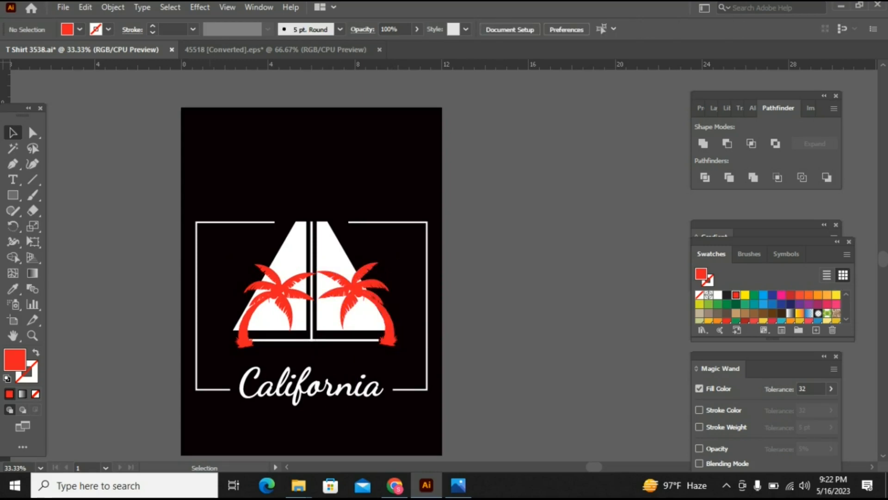
Align the two palms on their vertical centres and centre the grouped pair horizontally on the artboard.
left_click_drag(210, 332, 411, 379)
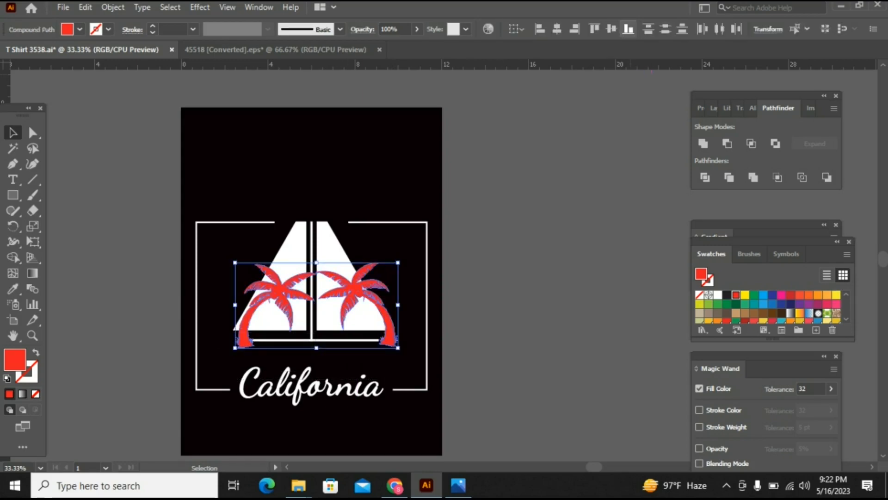
left_click(611, 28)
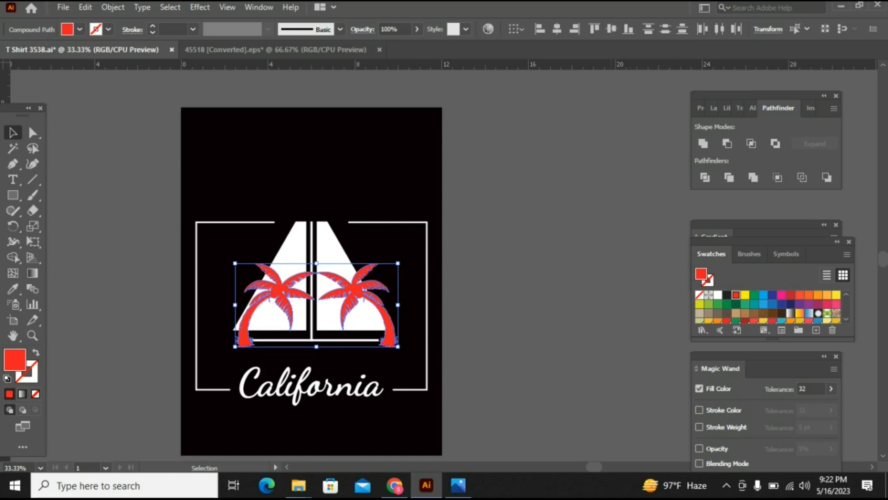
key("ctrl+g")
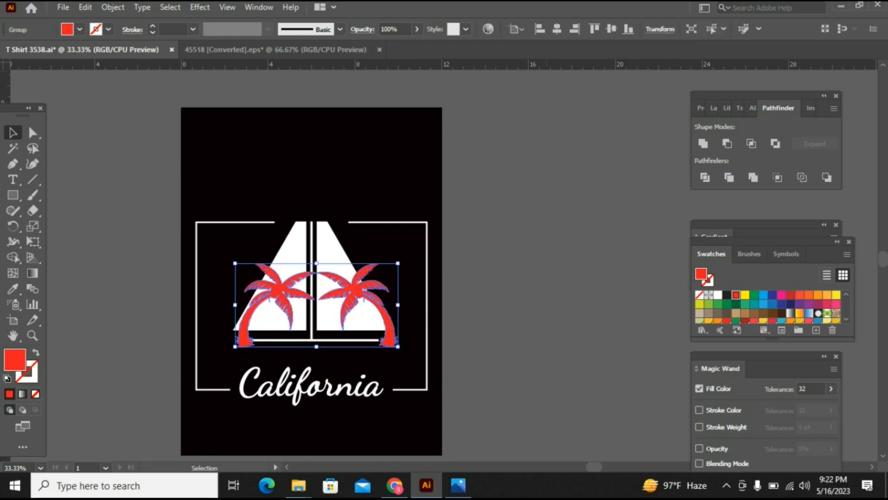
left_click(557, 29)
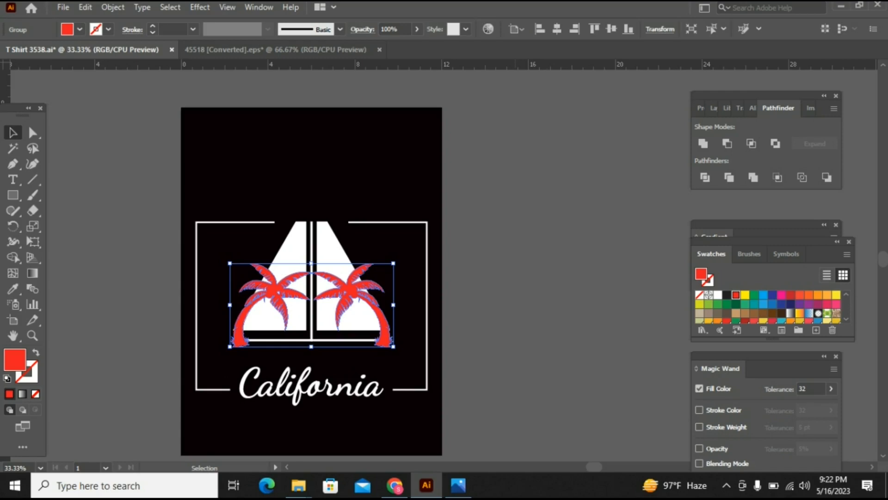
Make the two red palms one compound path and cut them out of the white trapezoid with Minus Front.
key("a")
key("ctrl+8")
key("v")
key("ctrl+shift+a")
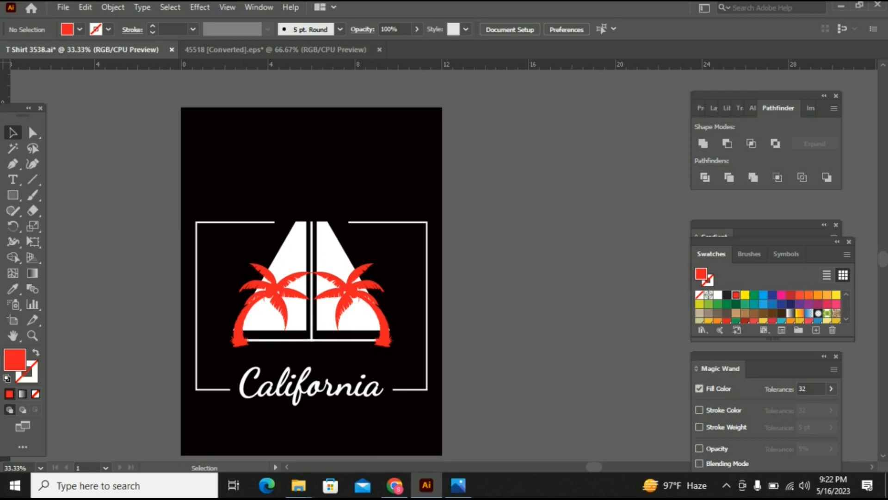
left_click_drag(193, 182, 467, 417)
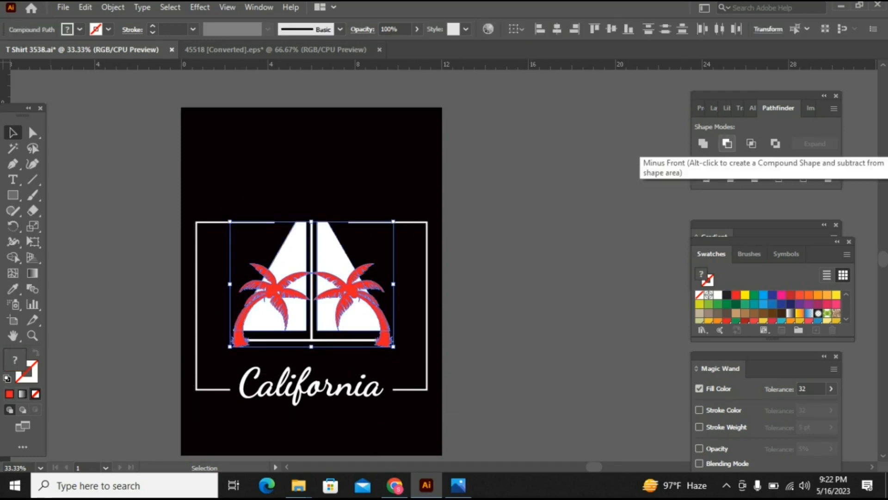
left_click(727, 143)
key("ctrl+shift+a")
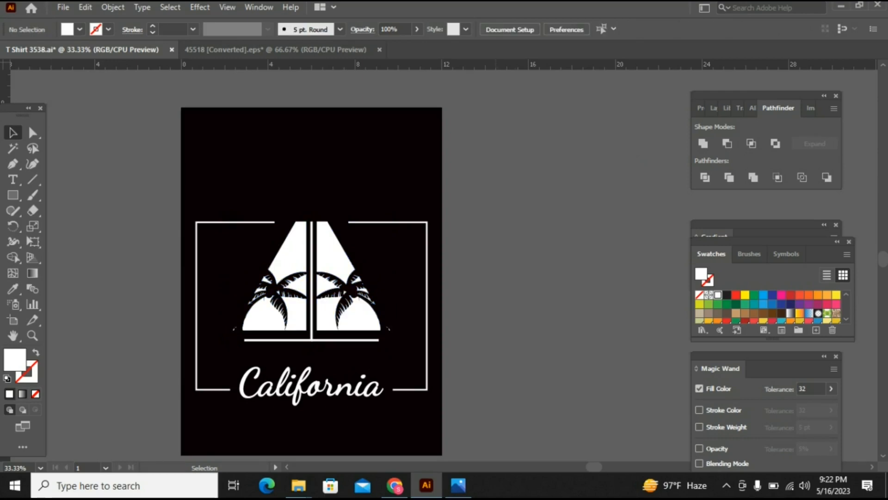
Erase the small white leftover fragments outside both palm trunks at the trapezoid's lower corners.
left_click(392, 327)
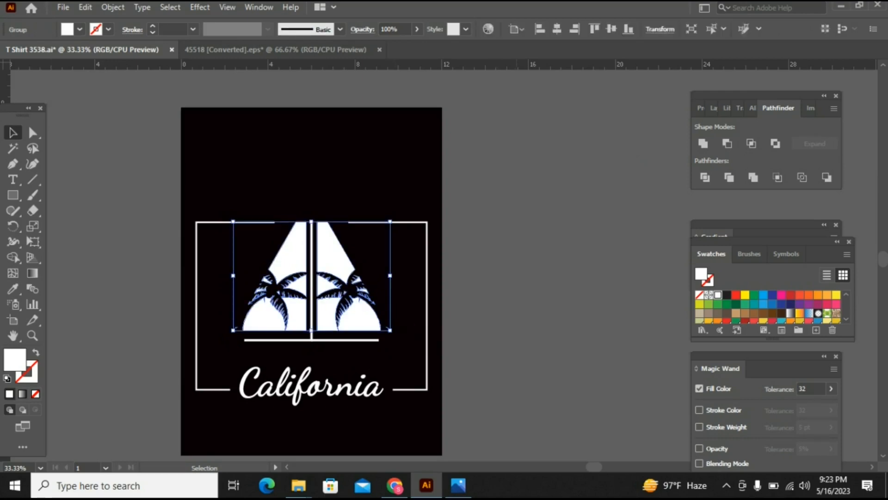
key("ctrl+equal")
key("ctrl+equal")
key("ctrl+equal")
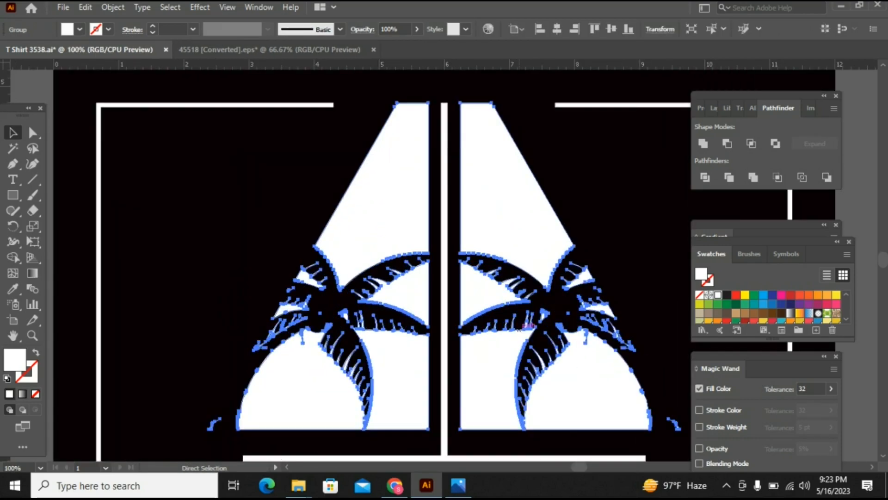
key("ctrl+shift+a")
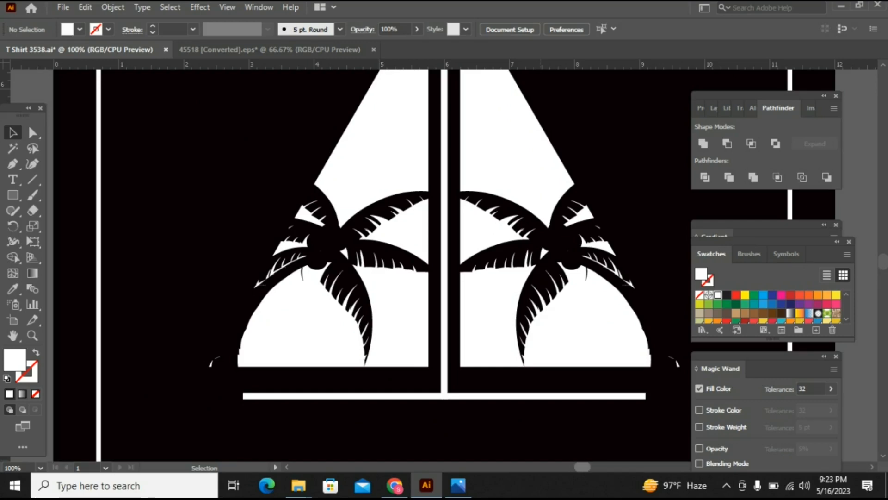
left_click_drag(579, 466, 583, 467)
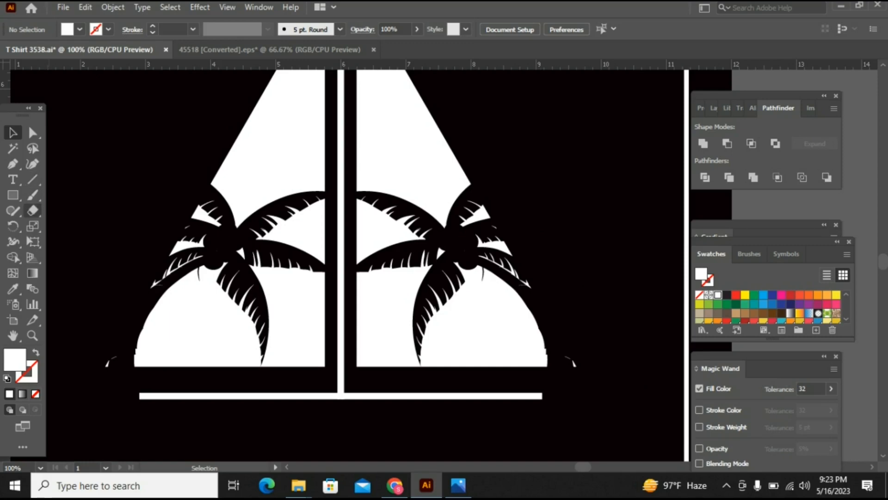
left_click(32, 211)
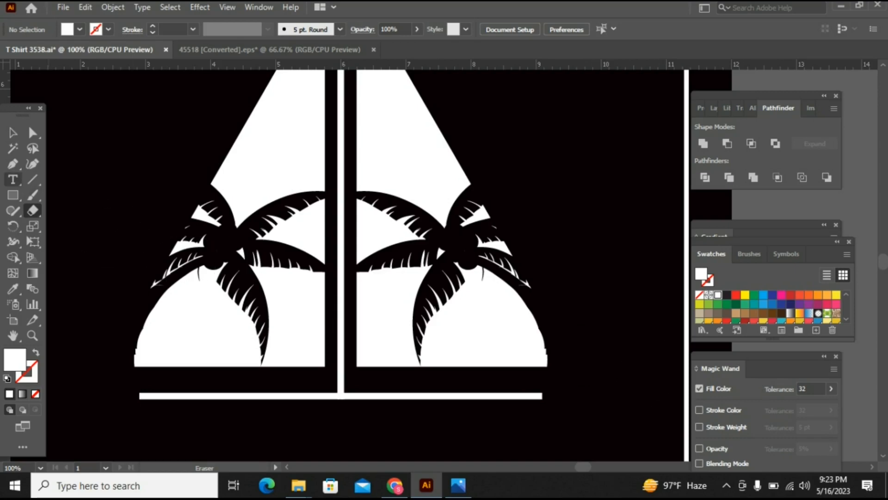
left_click(12, 133)
key("ctrl+minus")
key("ctrl+minus")
key("ctrl+minus")
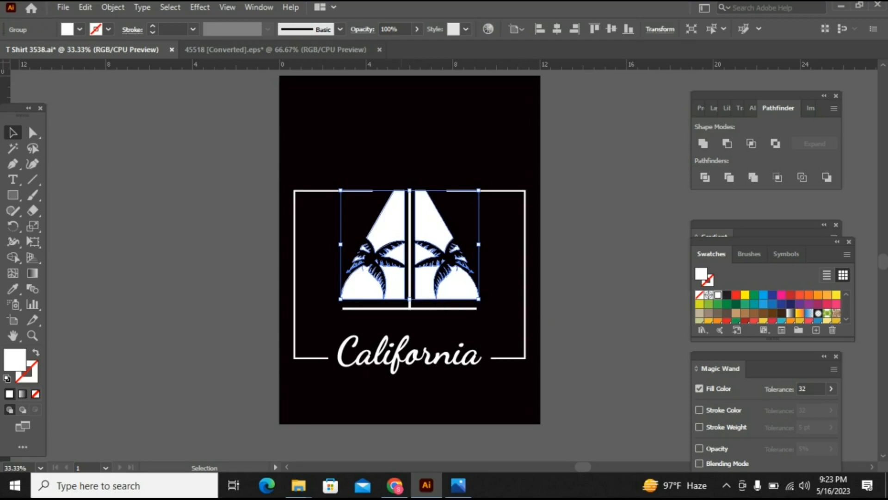
Ungroup the palm-cut trapezoid artwork so both halves can be coloured separately.
right_click(401, 283)
left_click(439, 163)
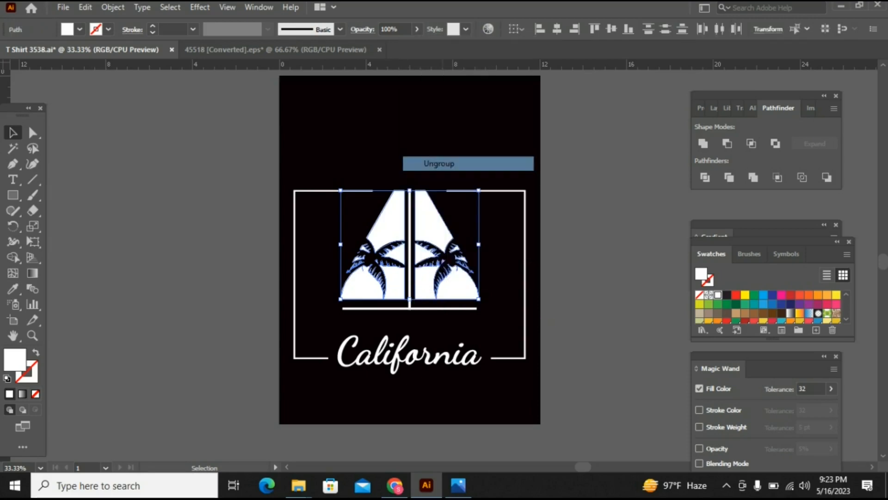
left_click(467, 163)
Fill all pieces of the trapezoid's left half with the light orange swatch.
left_click_drag(298, 151, 405, 316)
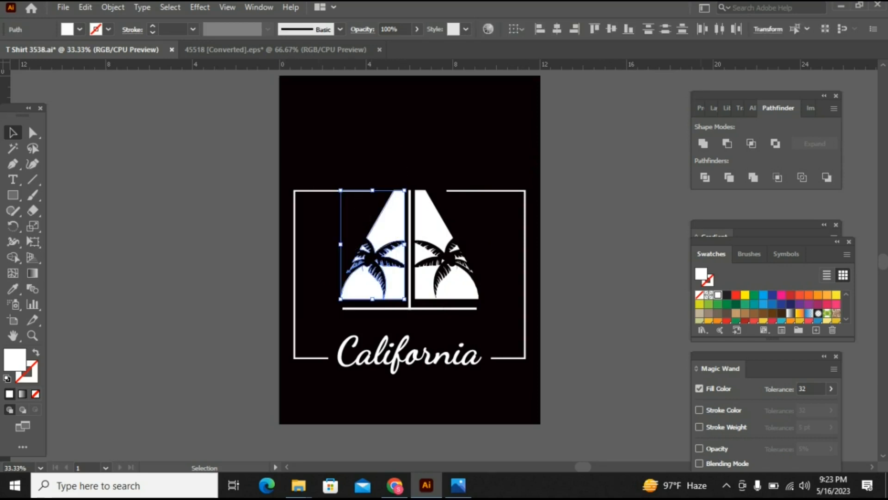
scroll(772, 307, "down", 5)
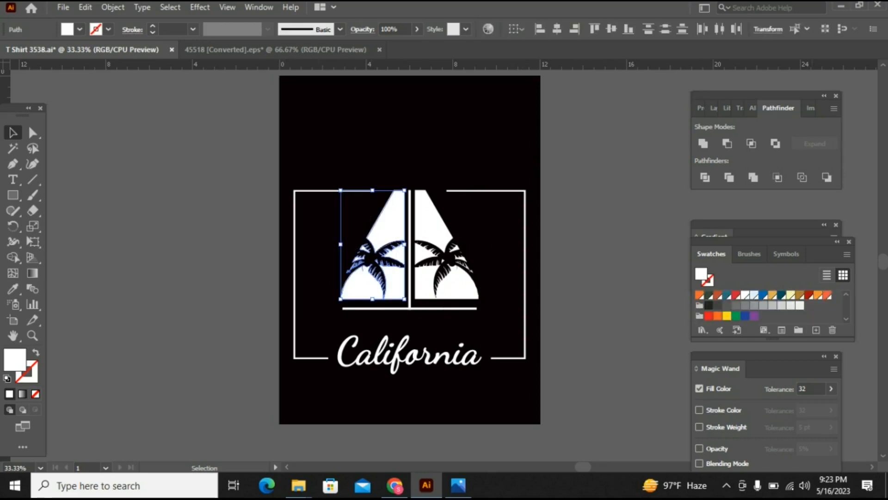
left_click(818, 295)
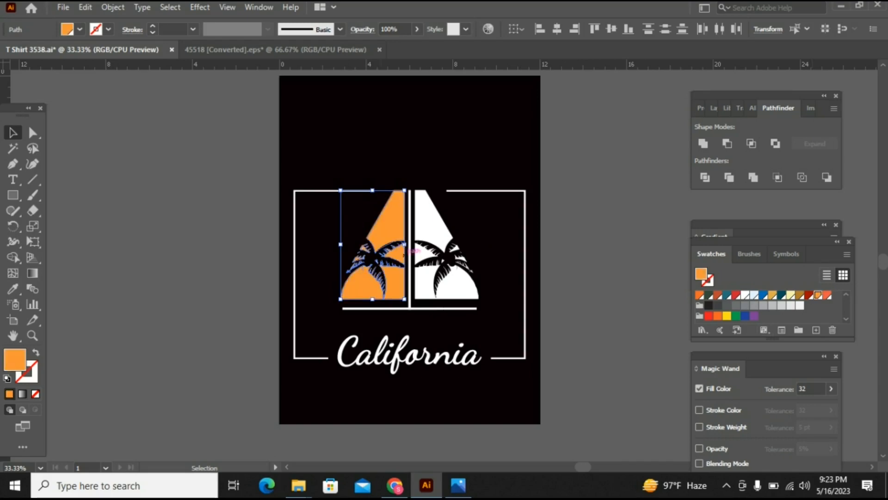
left_click(505, 250)
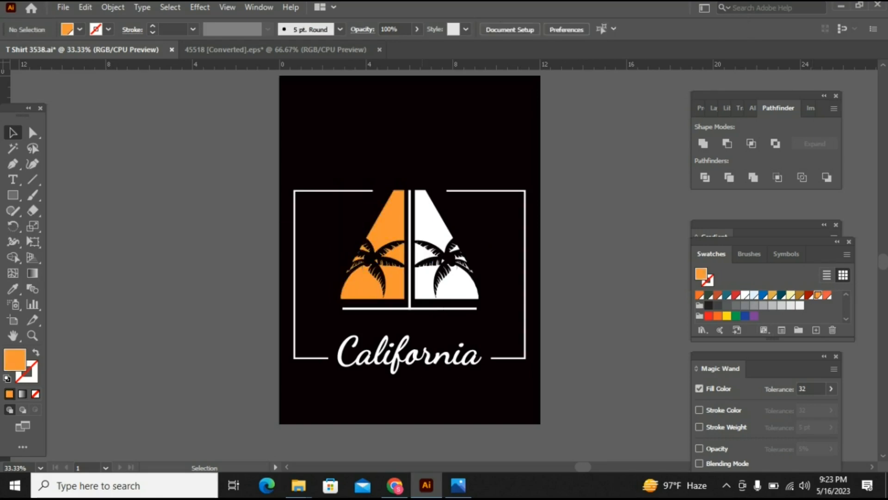
Fill all pieces of the trapezoid's right half with the coral-orange swatch and leave nothing selected.
left_click_drag(412, 166, 537, 329)
scroll(767, 308, "down", 3)
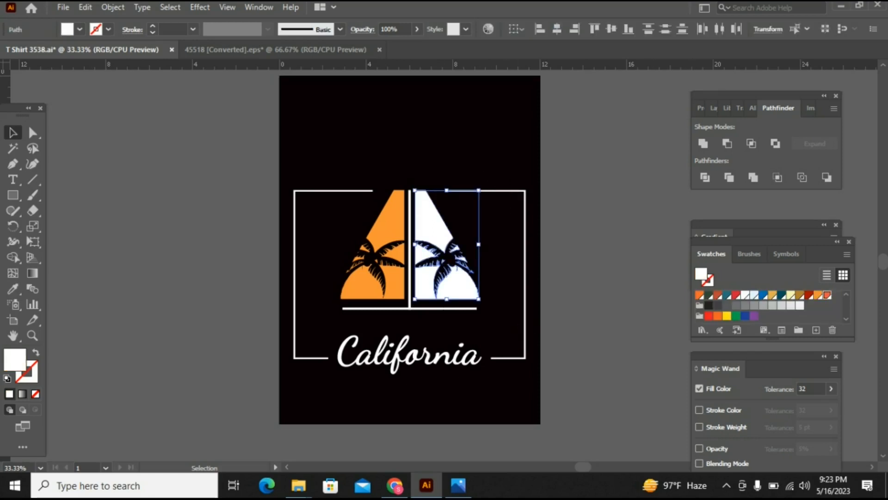
left_click(827, 295)
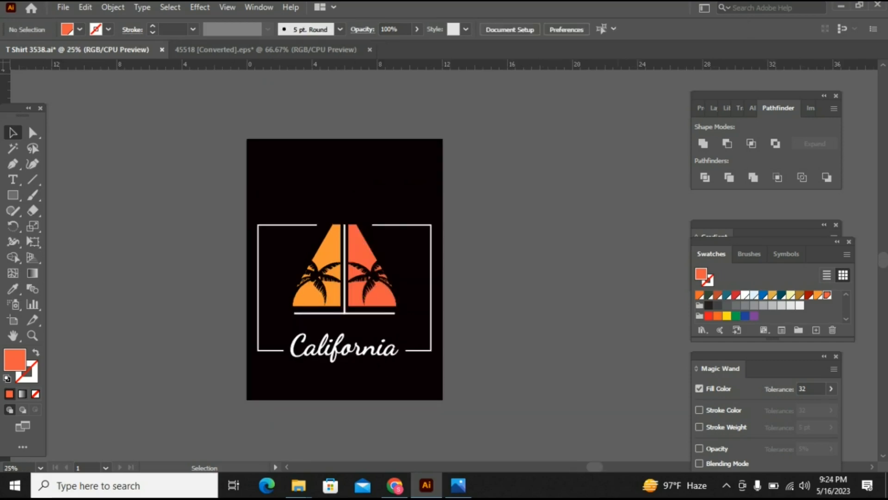
key("a")
key("ctrl+a")
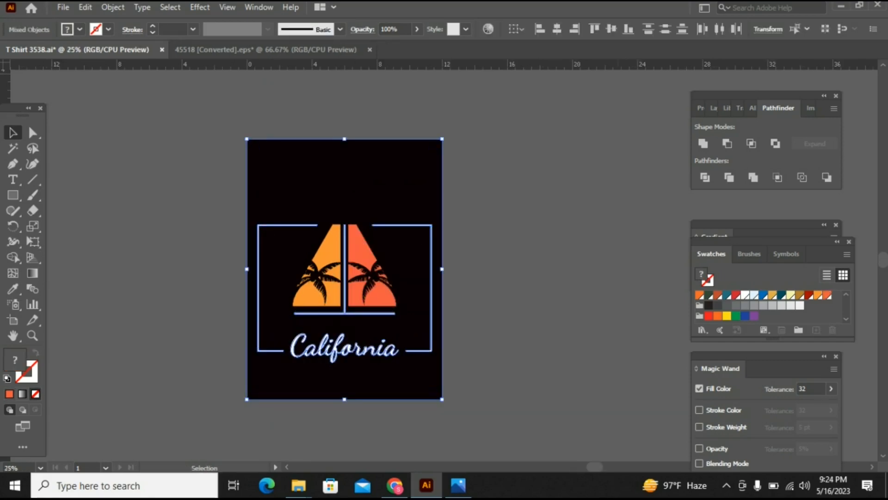
key("ctrl+shift+a")
Recolour the California lettering by sampling the light orange from the trapezoid's left half with the Eyedropper.
left_click(390, 347)
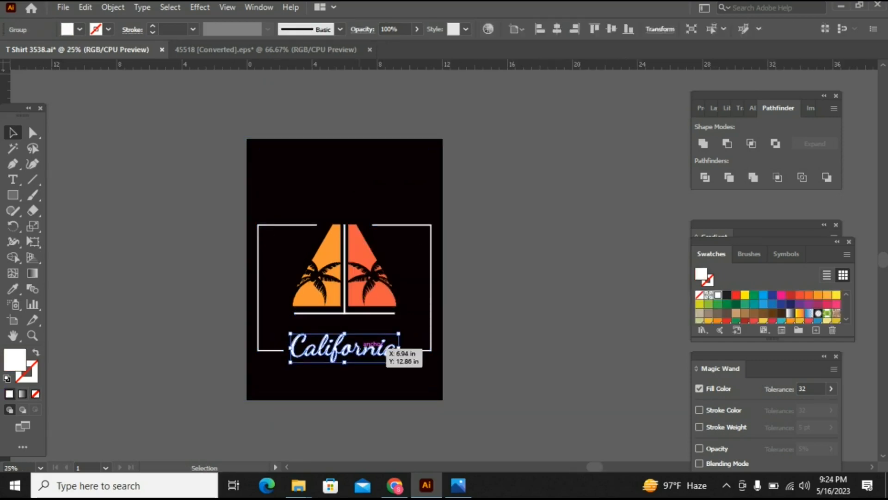
key("i")
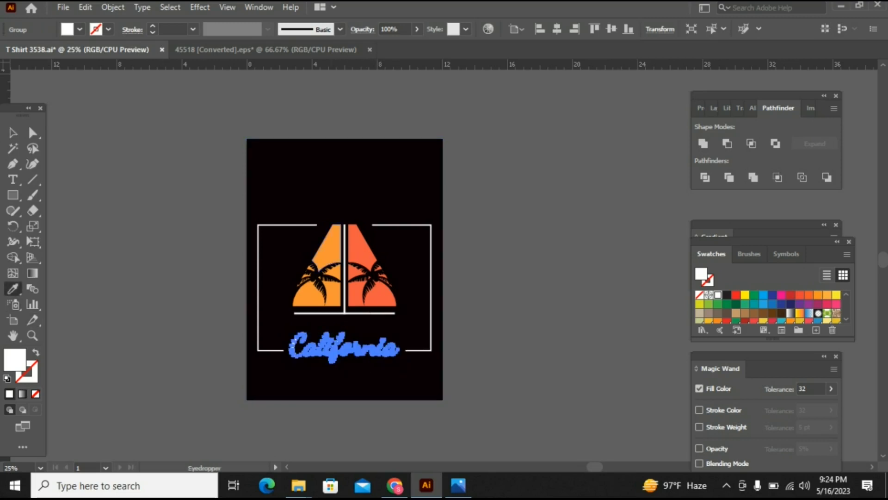
left_click(331, 249)
left_click(13, 133)
left_click(95, 148)
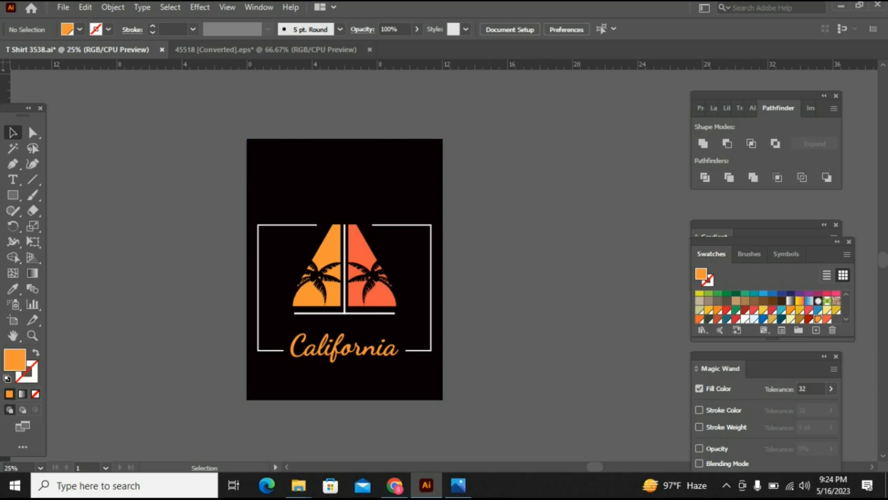
Lock the black background rectangle and group the trapezoid, bars, frame and California lettering together.
left_click(412, 185)
key("ctrl+2")
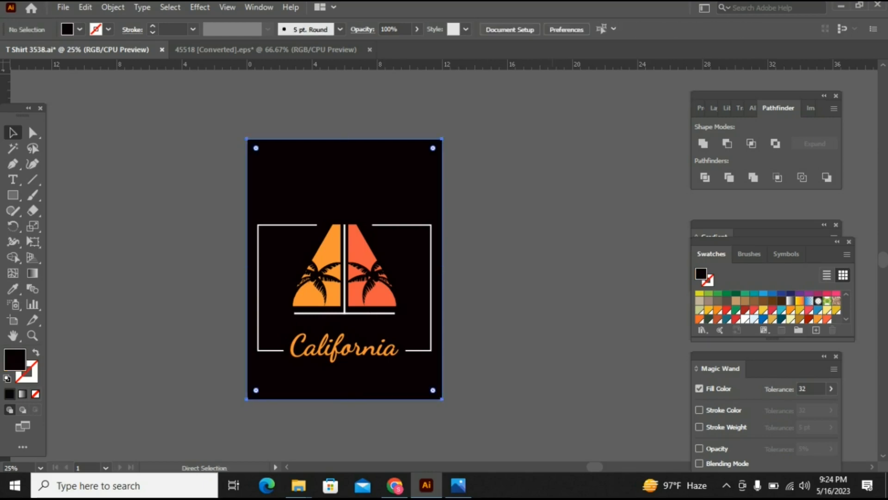
left_click_drag(221, 193, 496, 378)
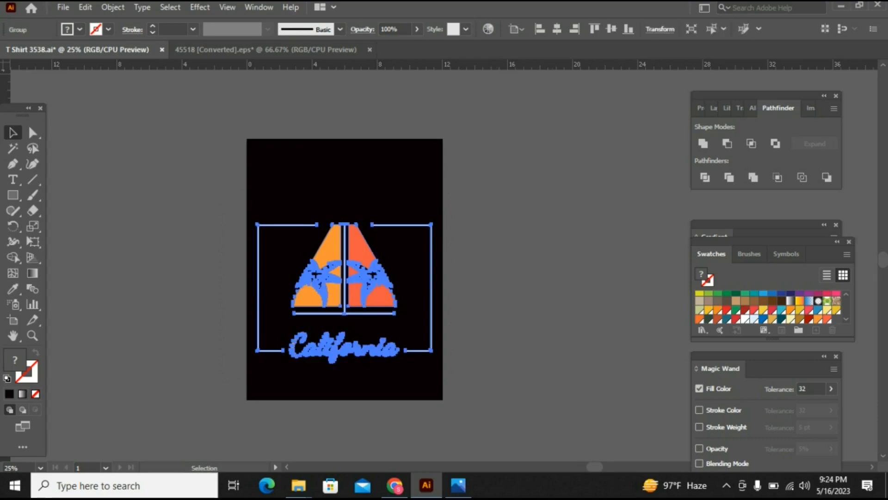
key("ctrl+g")
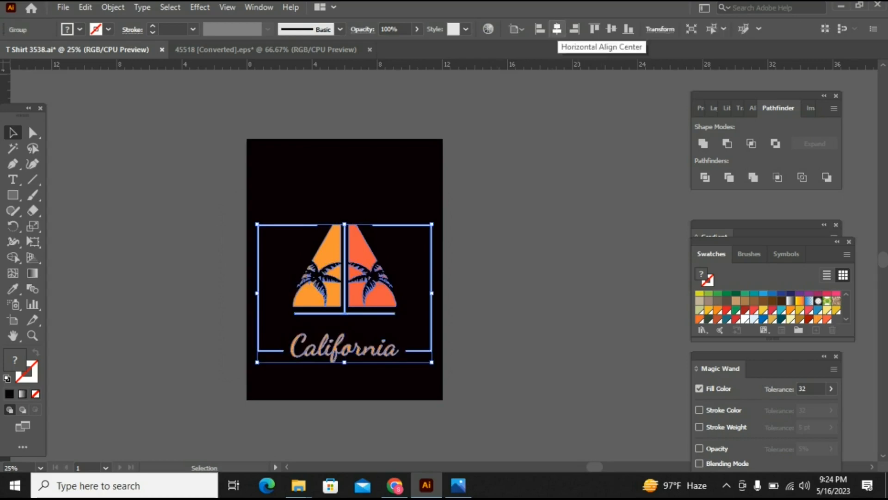
Centre the grouped design vertically on the artboard, scale it down slightly about its centre, and deselect it.
left_click(611, 29)
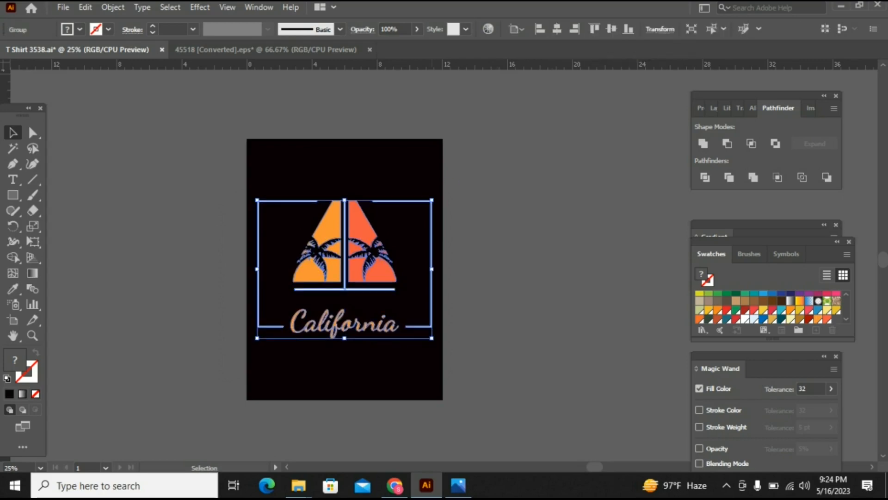
left_click_drag(432, 200, 425, 206)
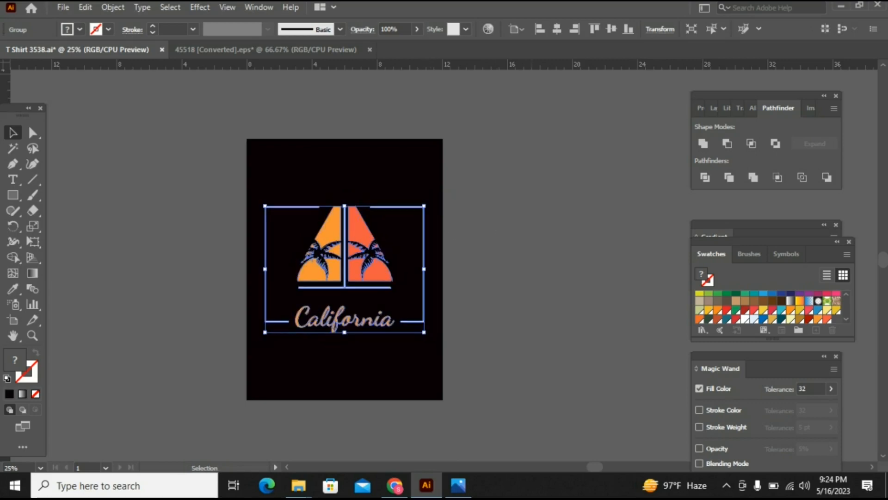
key("ctrl+shift+a")
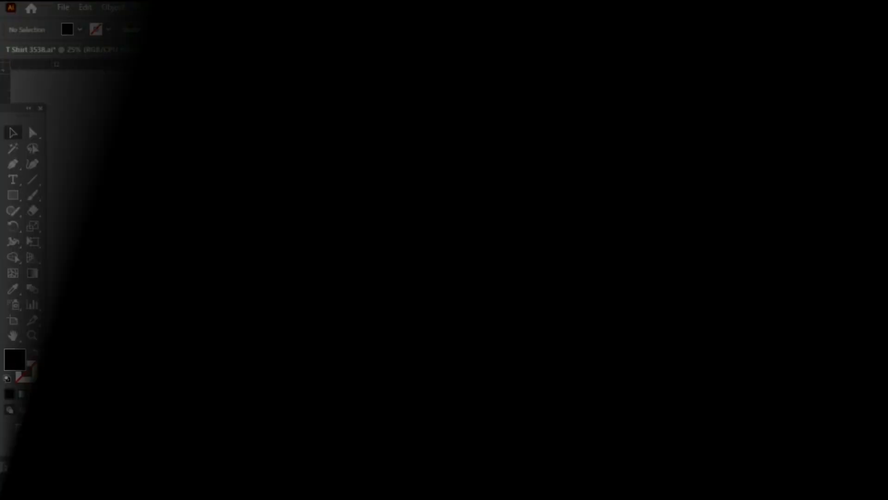